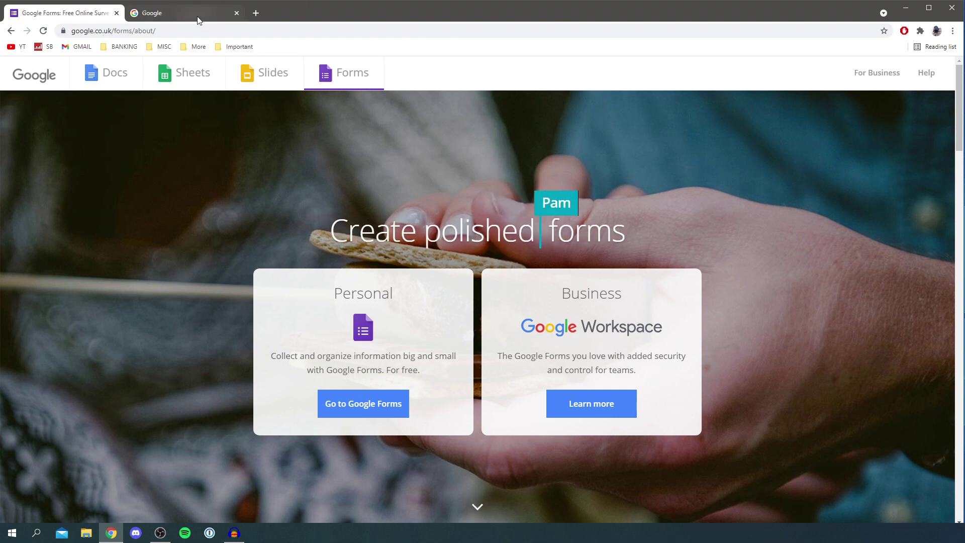
# Search Google for 'google forms' and open the Google Forms about page result.
pyautogui.click(177, 11)
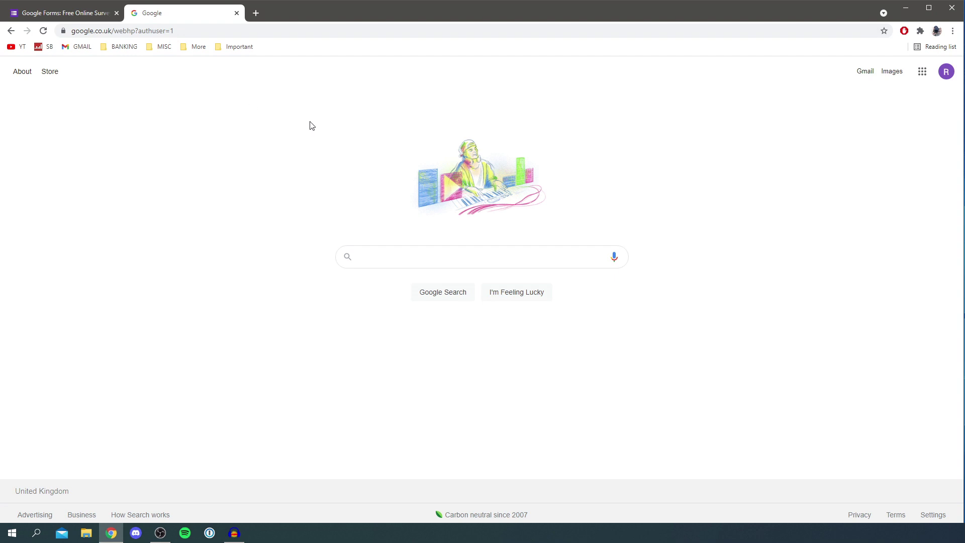
pyautogui.click(383, 249)
pyautogui.write('g')
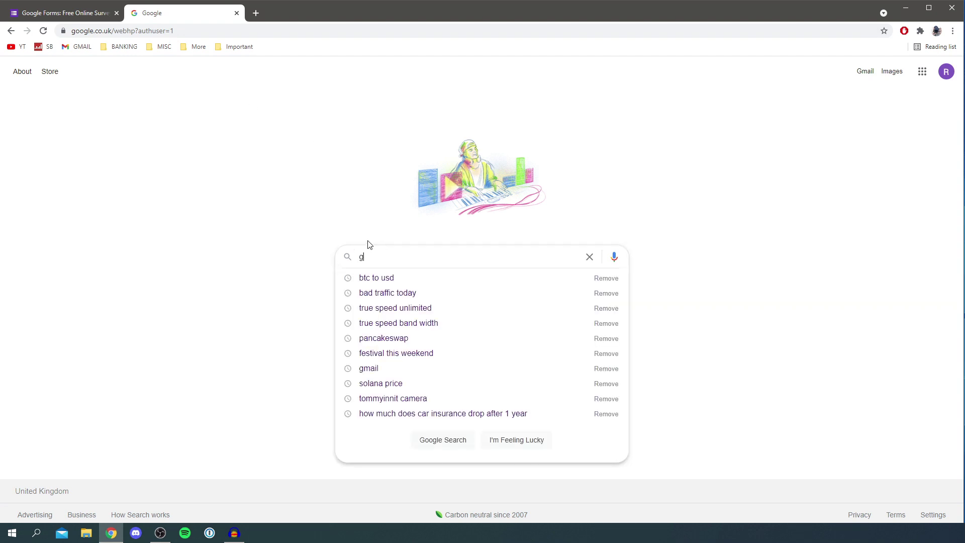
pyautogui.write('oogle forms')
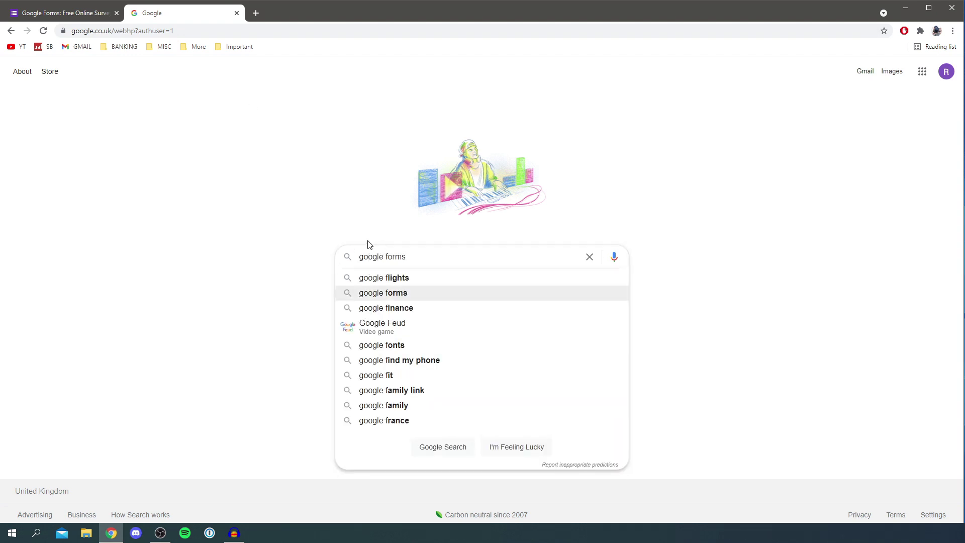
pyautogui.press('Return')
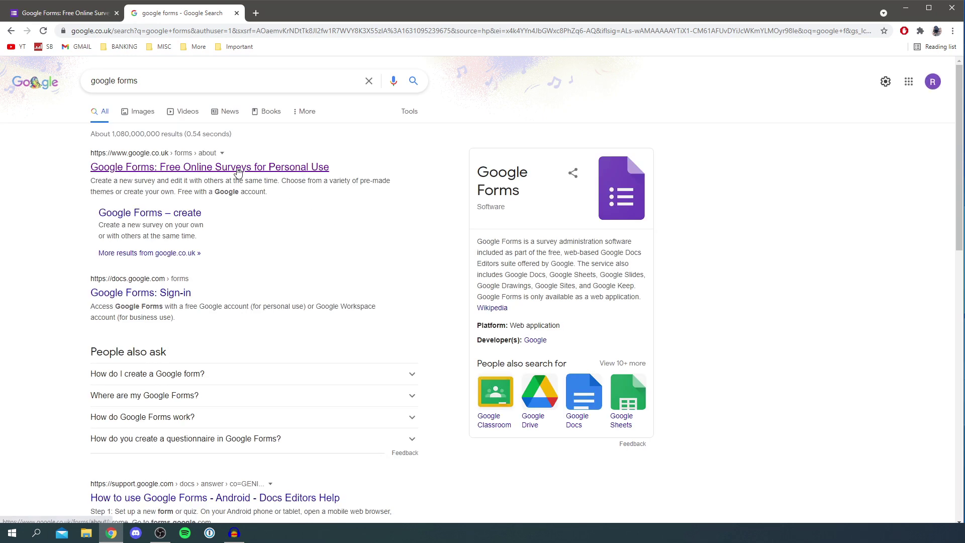
pyautogui.click(285, 176)
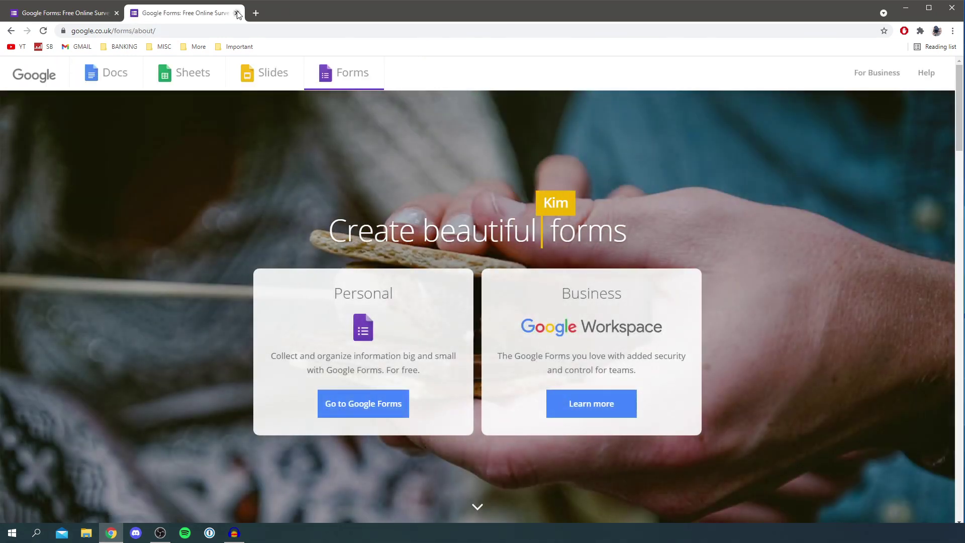
# Close the duplicate Forms tab and go to the personal Google Forms home.
pyautogui.click(237, 12)
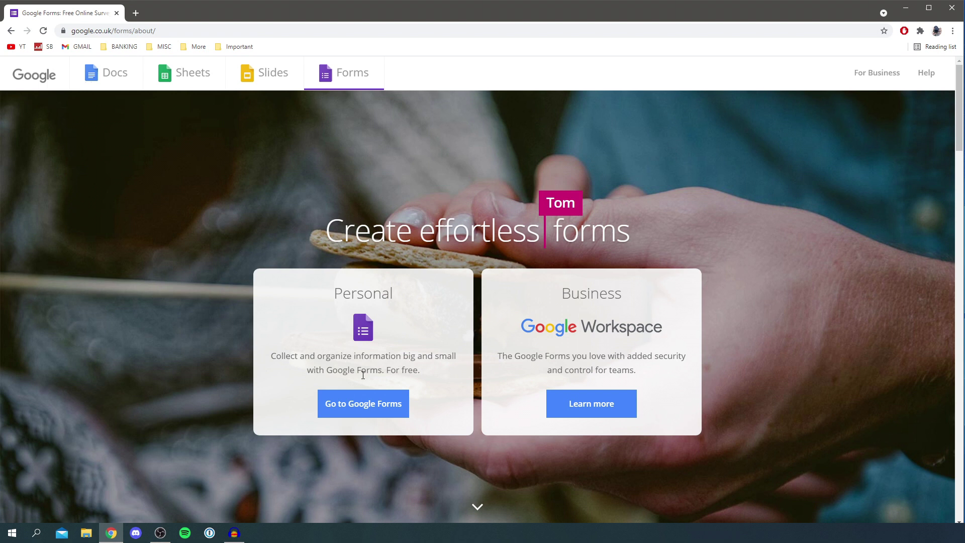
pyautogui.moveTo(386, 370); pyautogui.dragTo(417, 370)
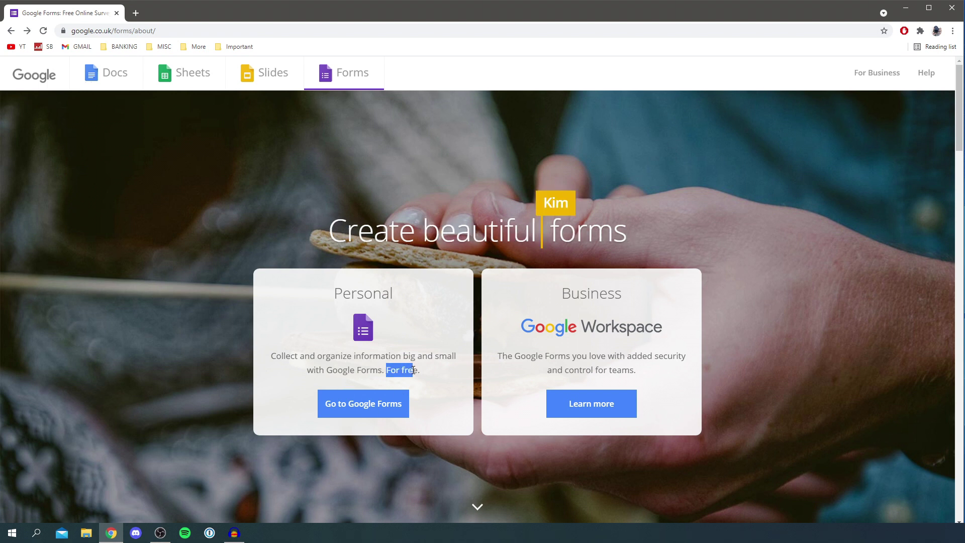
pyautogui.click(343, 316)
pyautogui.click(351, 402)
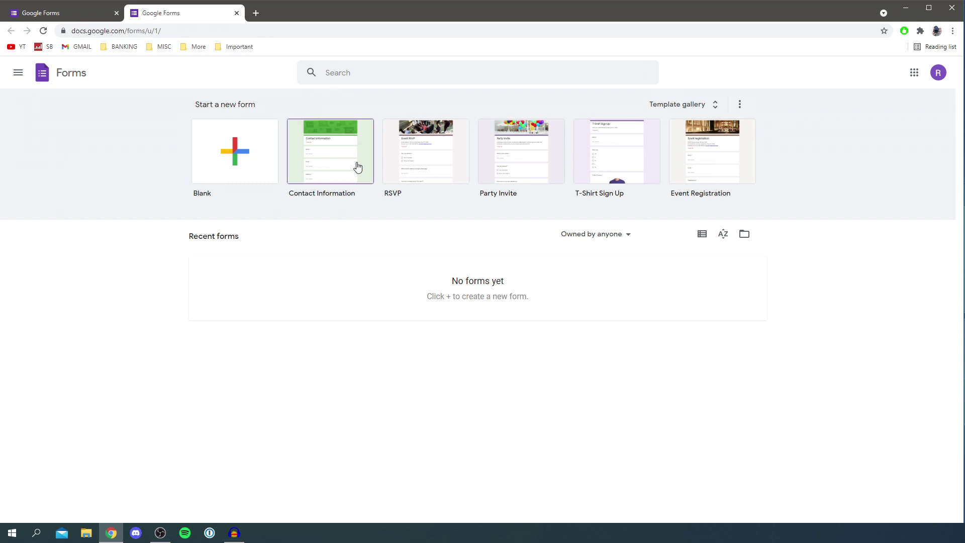
# Create a new form from the Blank tile on the Forms home page.
pyautogui.click(219, 159)
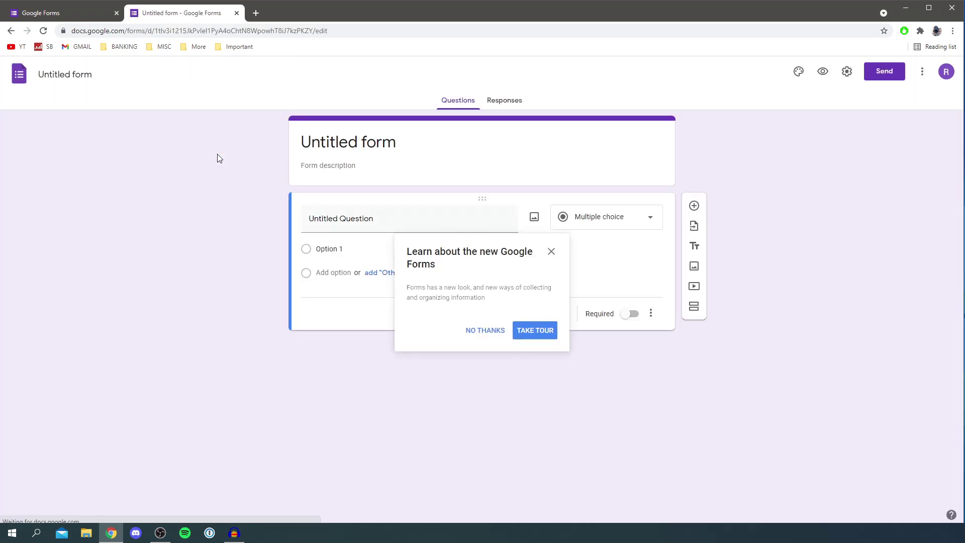
# Dismiss the intro popup and rename the form from Untitled form to 'Tutorial Example'.
pyautogui.click(550, 253)
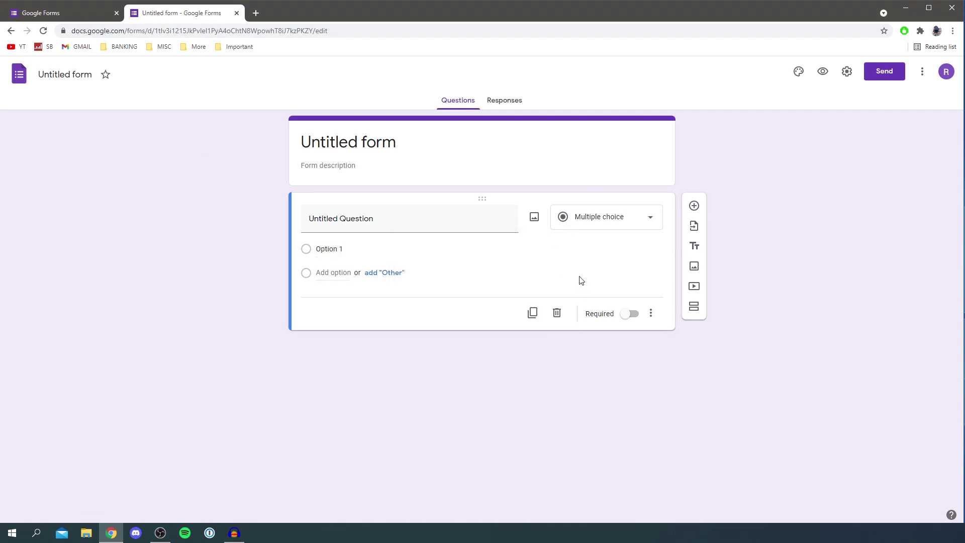
pyautogui.click(341, 141)
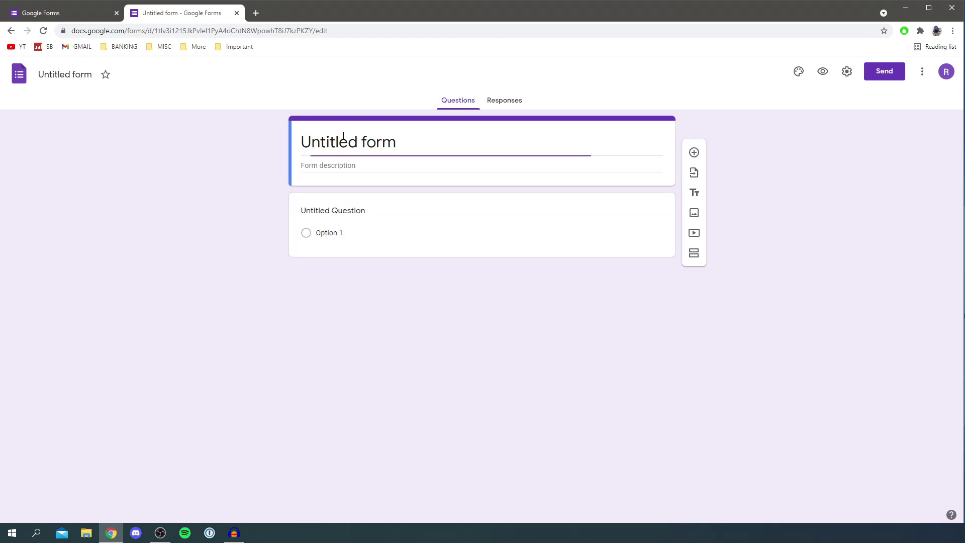
pyautogui.tripleClick(343, 142)
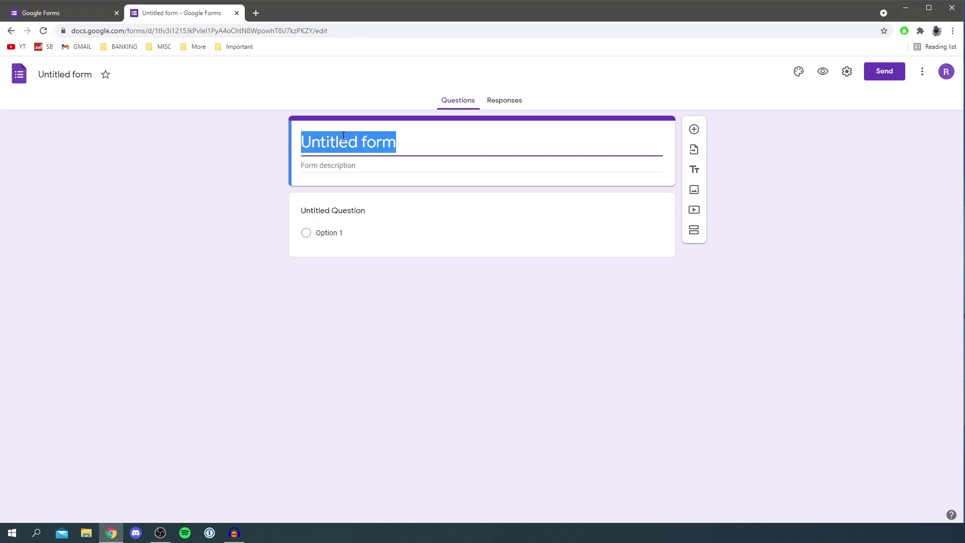
pyautogui.press('BackSpace')
pyautogui.write('Tutorial ')
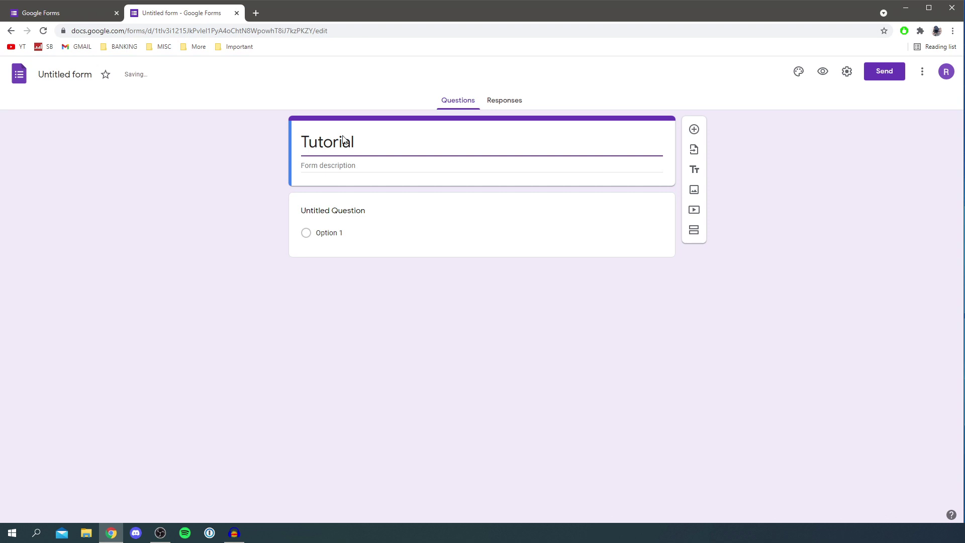
pyautogui.write('Example')
# Add the form description 'This is for a video.'.
pyautogui.click(372, 173)
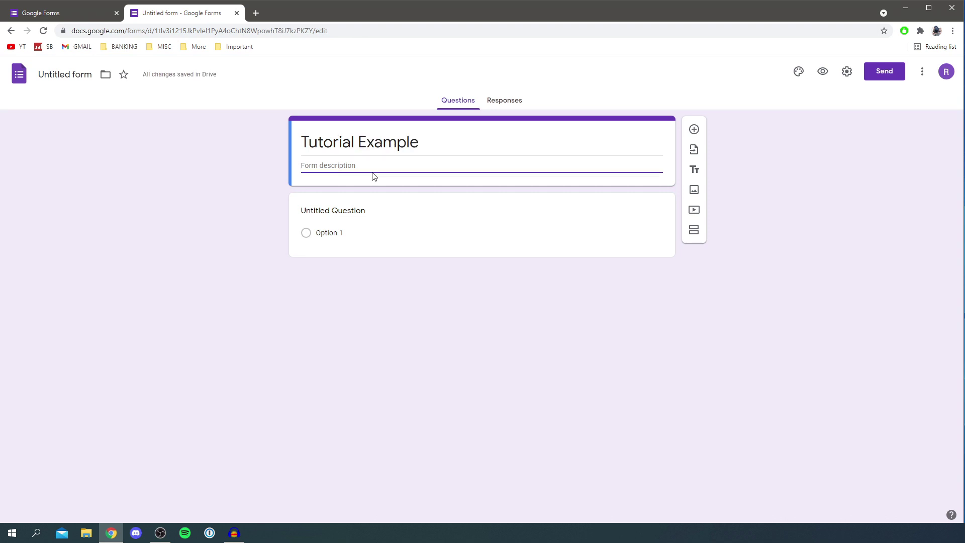
pyautogui.write('This is for a video.')
pyautogui.click(324, 187)
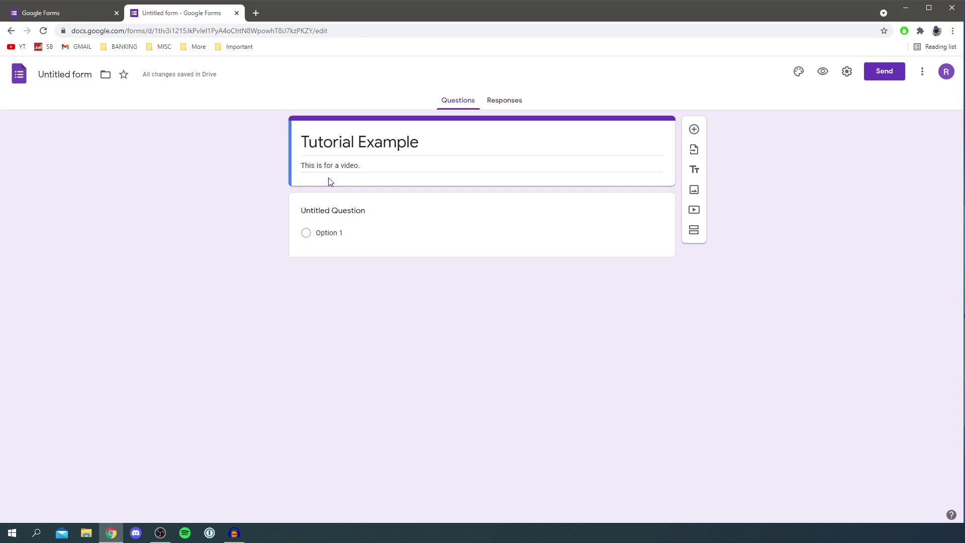
# Open the Untitled Question card and its Multiple choice question-type dropdown.
pyautogui.click(326, 211)
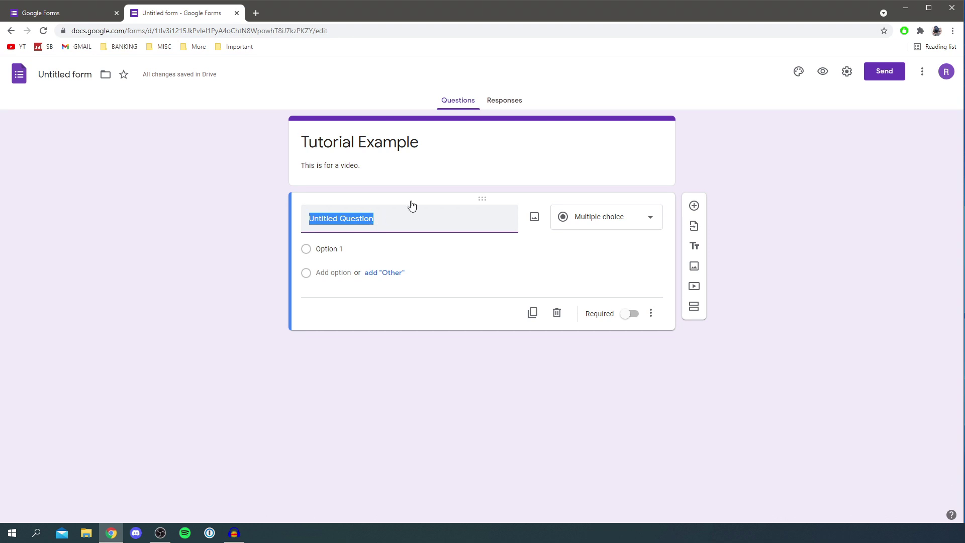
pyautogui.click(612, 225)
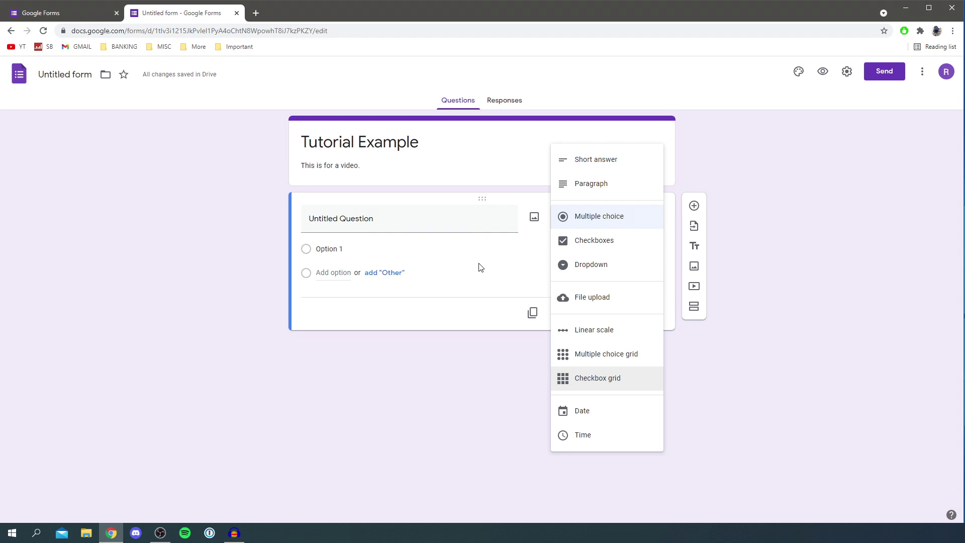
# Make question one the multiple-choice 'Do you like YouTube?' with options Yes and No.
pyautogui.click(559, 221)
pyautogui.click(407, 219)
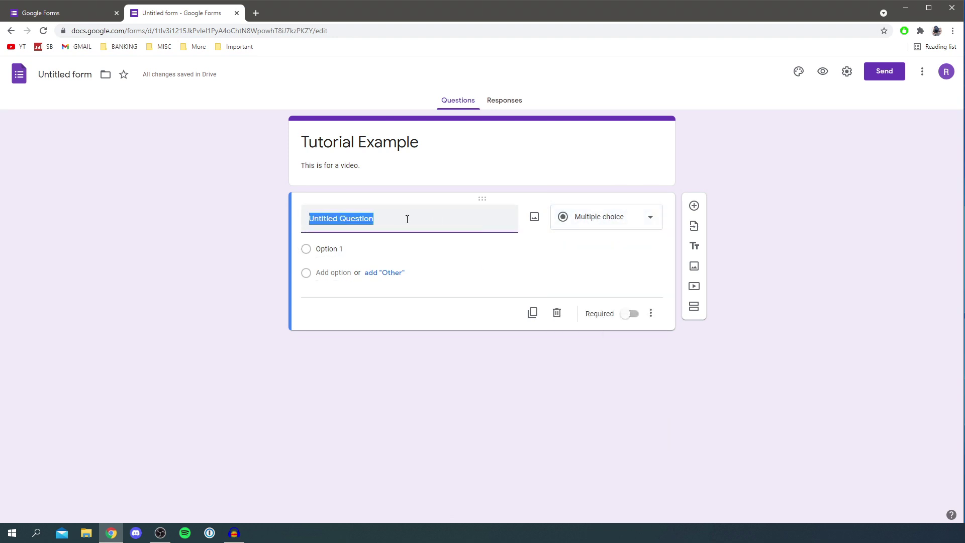
pyautogui.write('Do you like ')
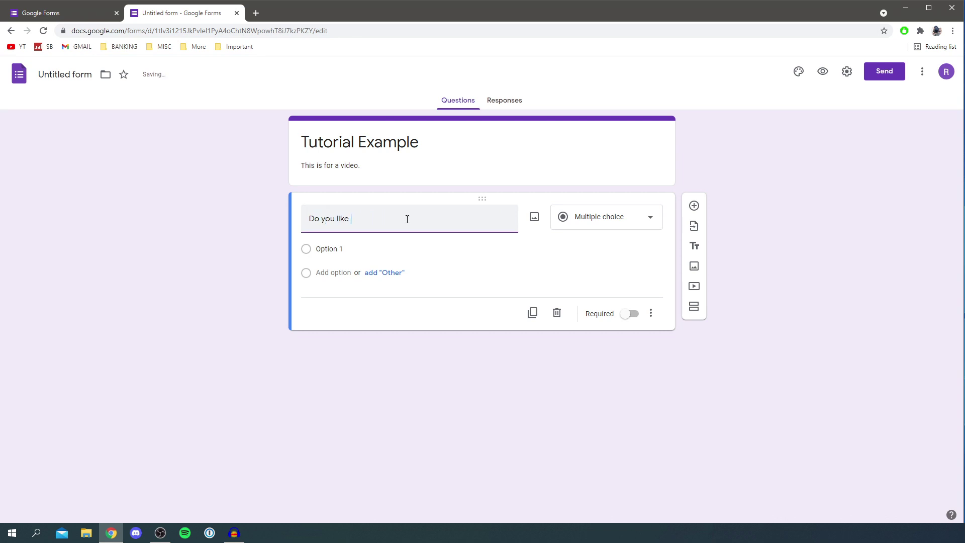
pyautogui.write('YouTube?')
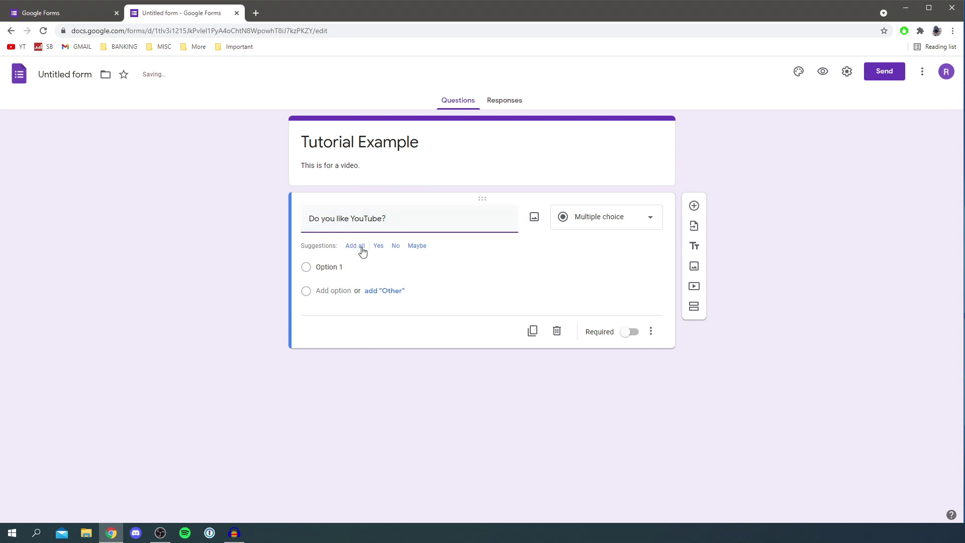
pyautogui.click(333, 269)
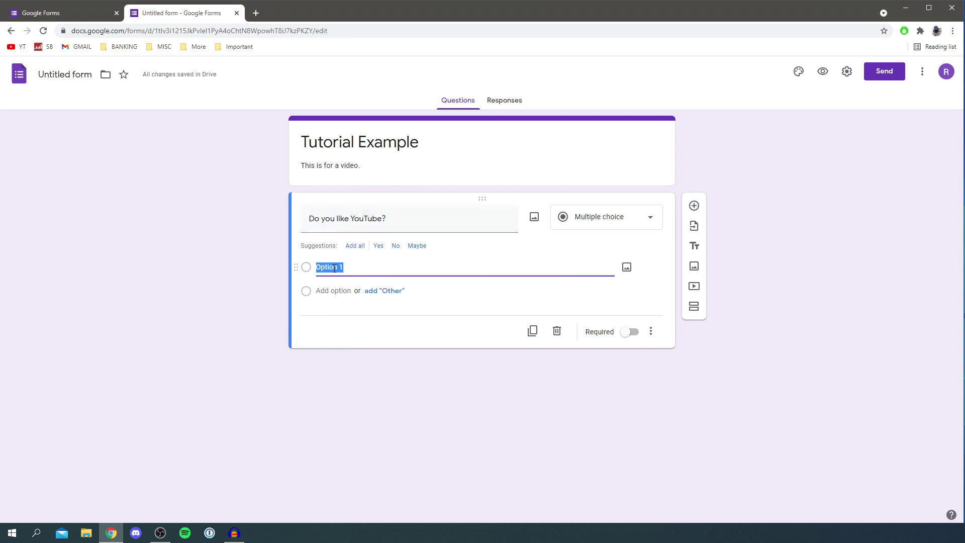
pyautogui.press('BackSpace')
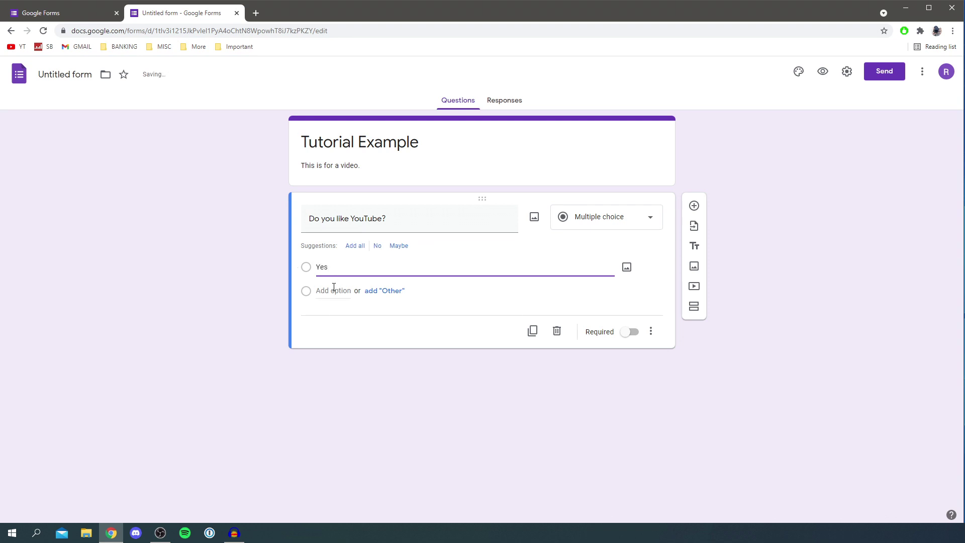
pyautogui.click(334, 290)
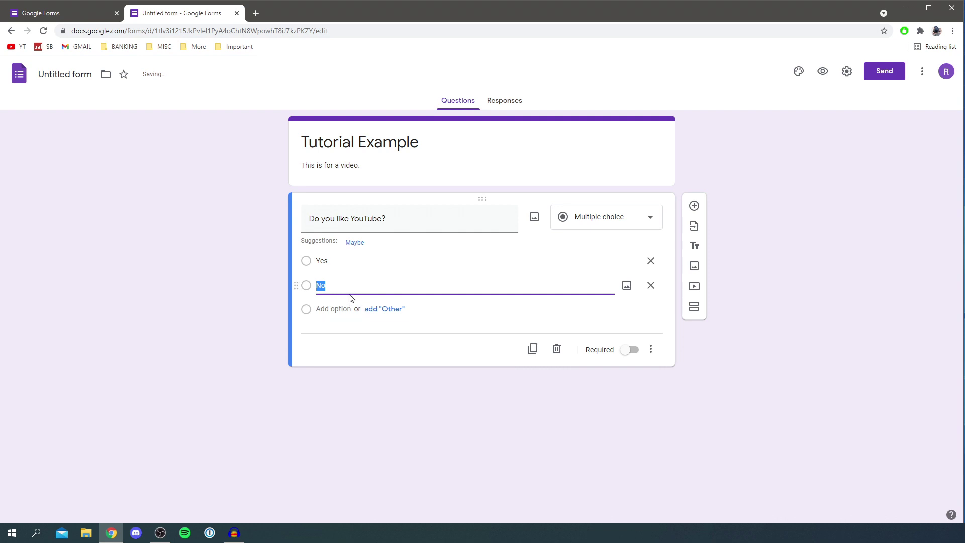
pyautogui.press('BackSpace')
pyautogui.write('No')
pyautogui.click(355, 333)
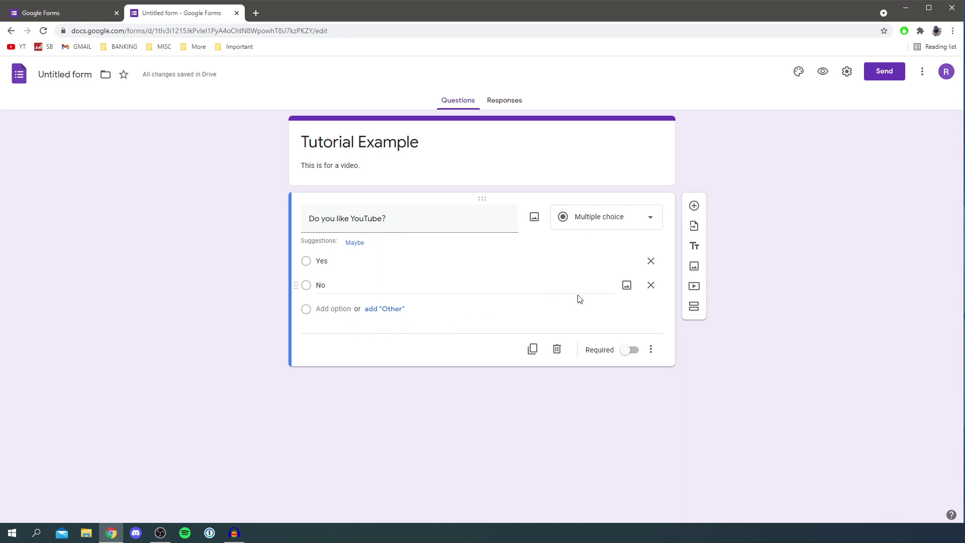
# Make the YouTube question required with shuffled option order, and add a new question.
pyautogui.click(628, 351)
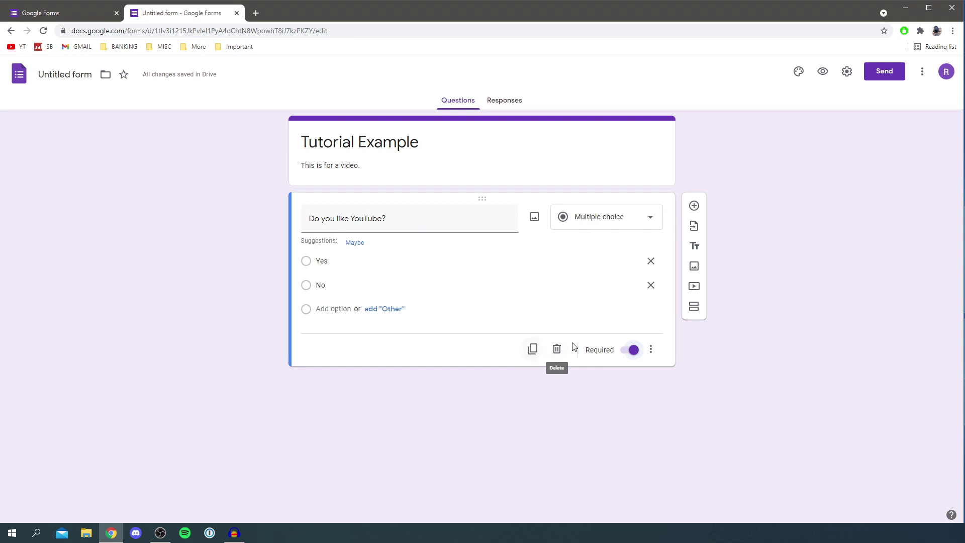
pyautogui.click(651, 350)
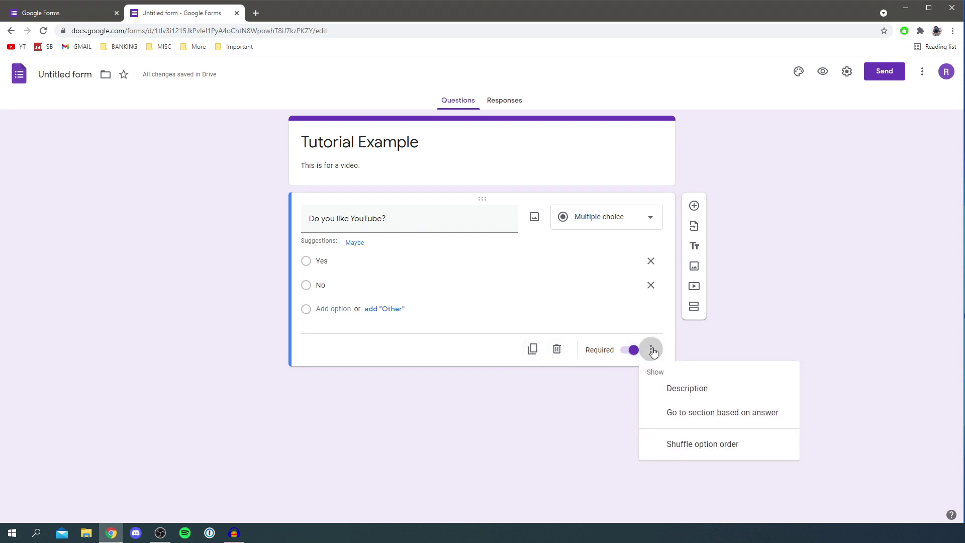
pyautogui.click(701, 443)
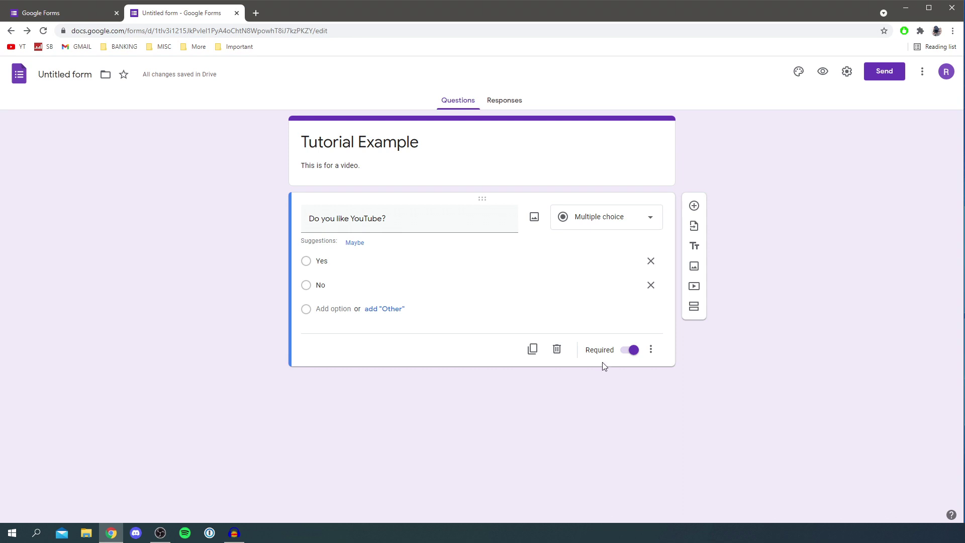
pyautogui.click(694, 206)
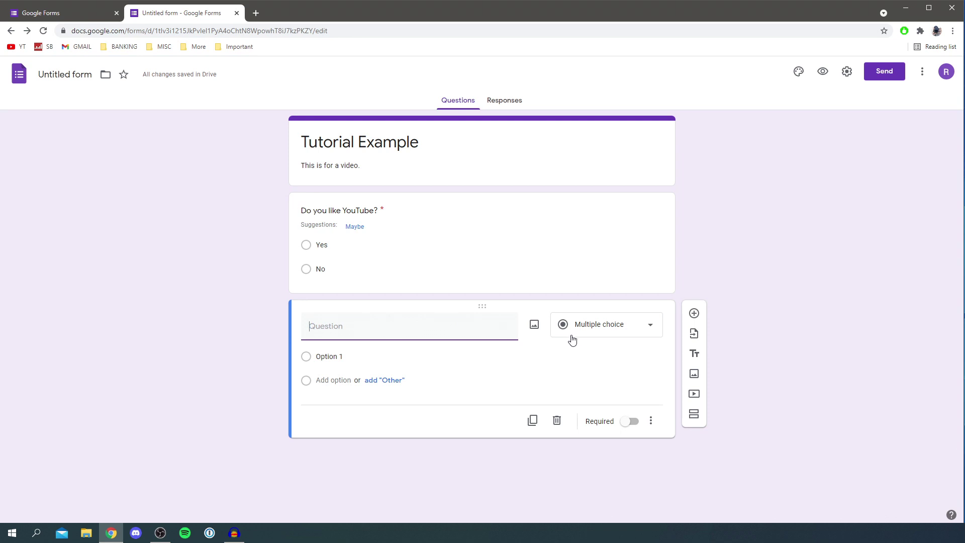
# Make the new question a required Short answer 'What type of content do you watch on YouTube?'.
pyautogui.click(632, 335)
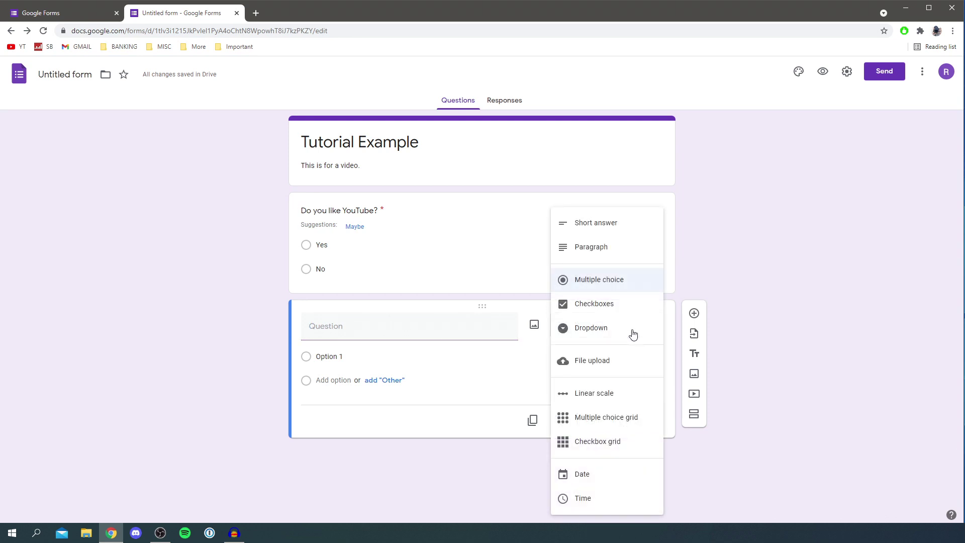
pyautogui.click(594, 224)
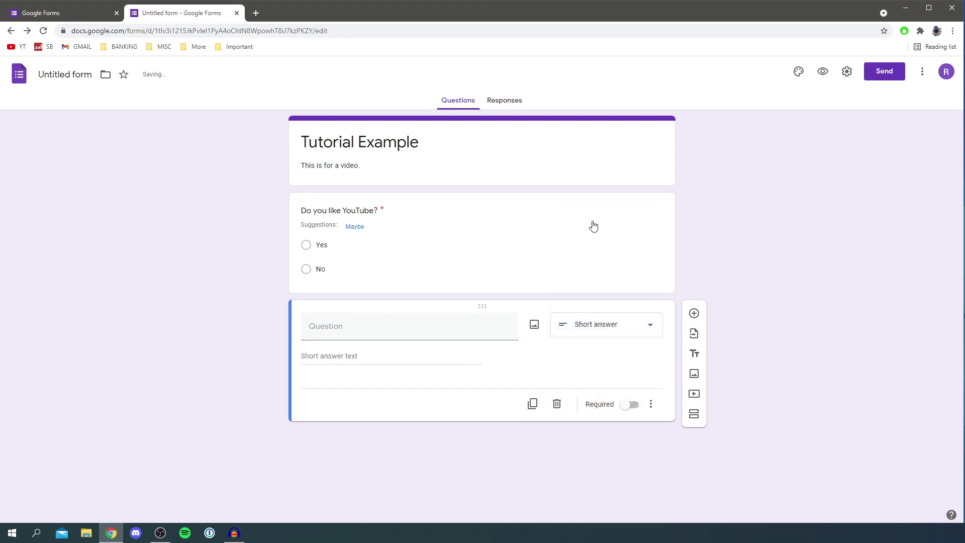
pyautogui.write('What type of content do you watch on YouTube?')
pyautogui.click(600, 346)
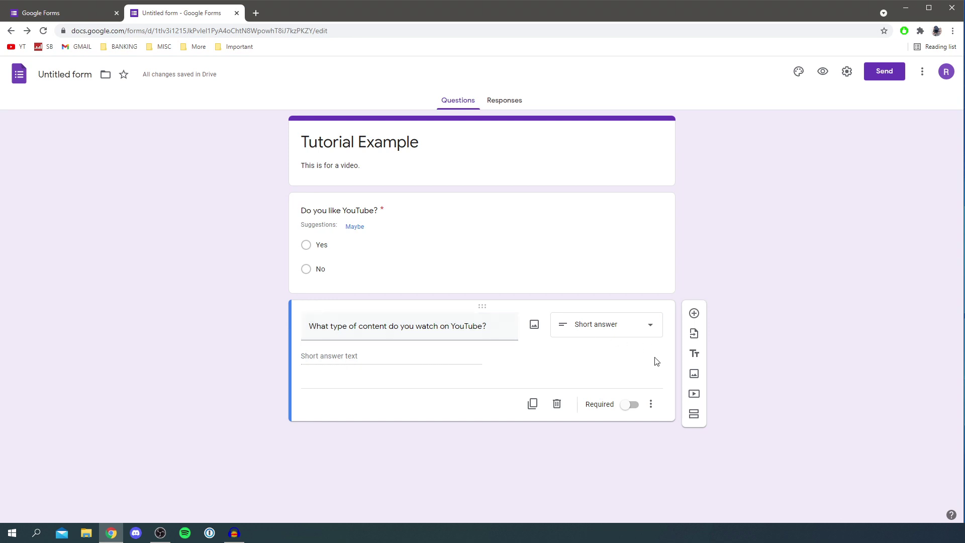
pyautogui.click(629, 405)
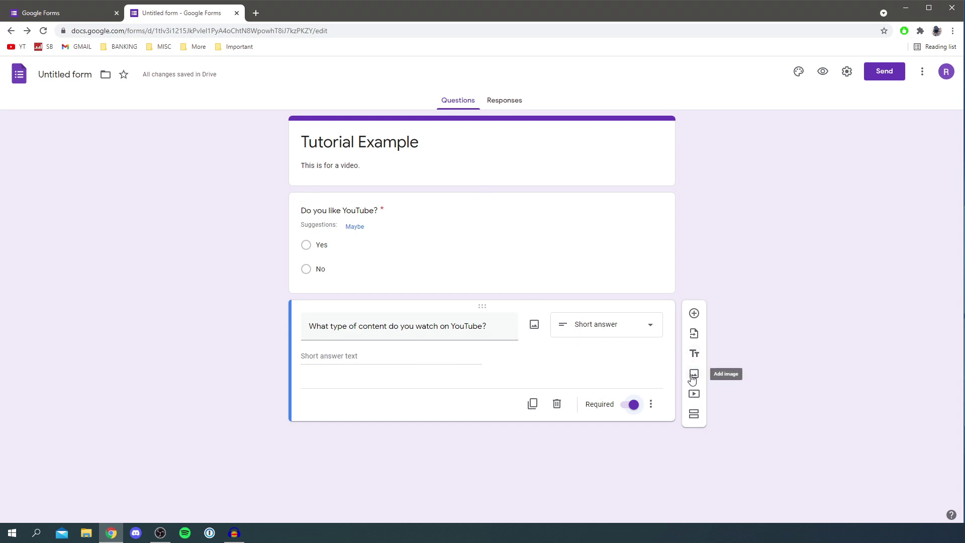
# Add a section titled 'Instagram Section' with the description 'All about instagram.'.
pyautogui.click(695, 422)
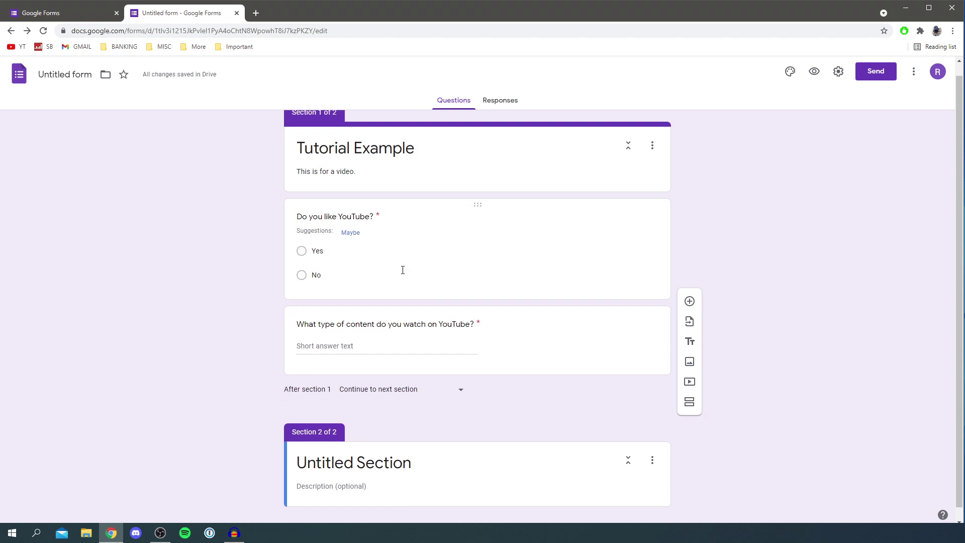
pyautogui.scroll(-1, 386, 252)
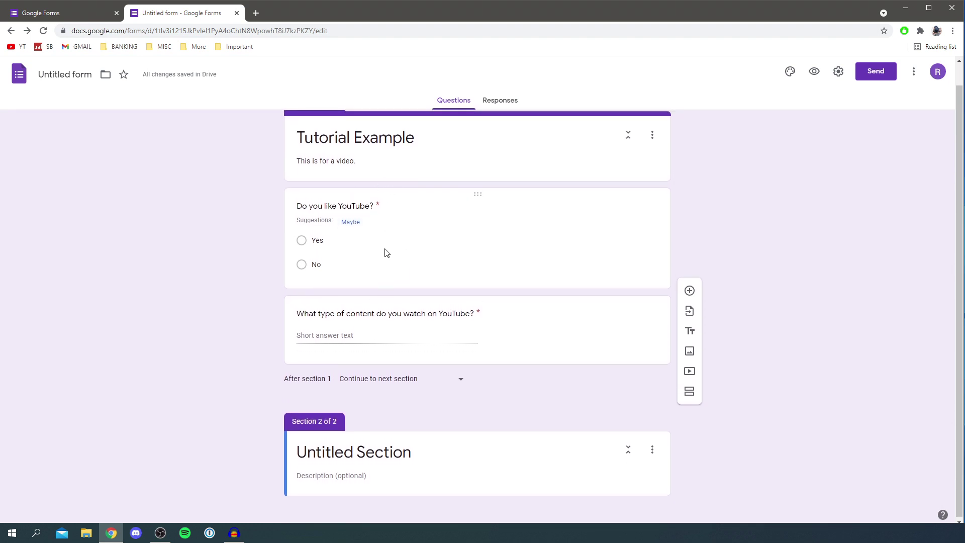
pyautogui.click(354, 450)
pyautogui.tripleClick(354, 450)
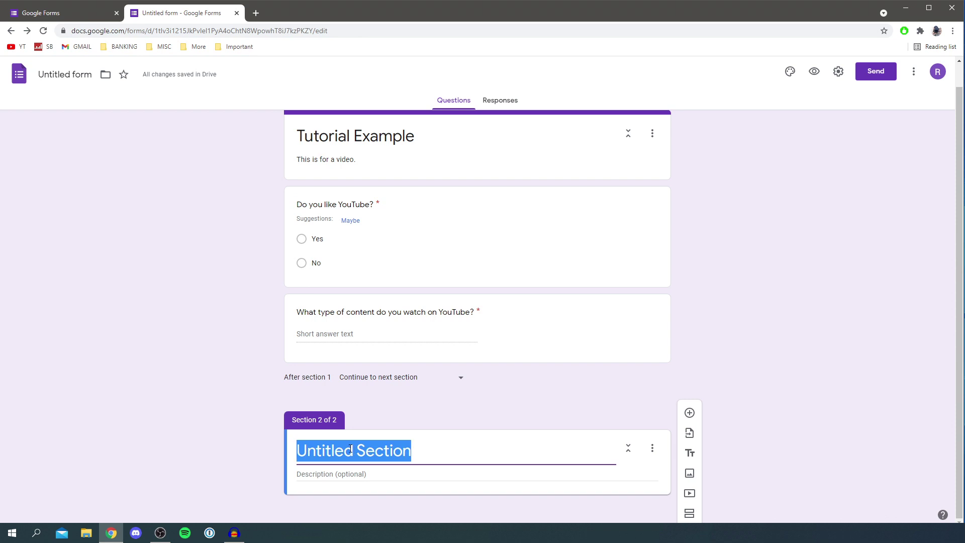
pyautogui.write('Instagram Es')
pyautogui.press('BackSpace')
pyautogui.press('BackSpace')
pyautogui.write('Section')
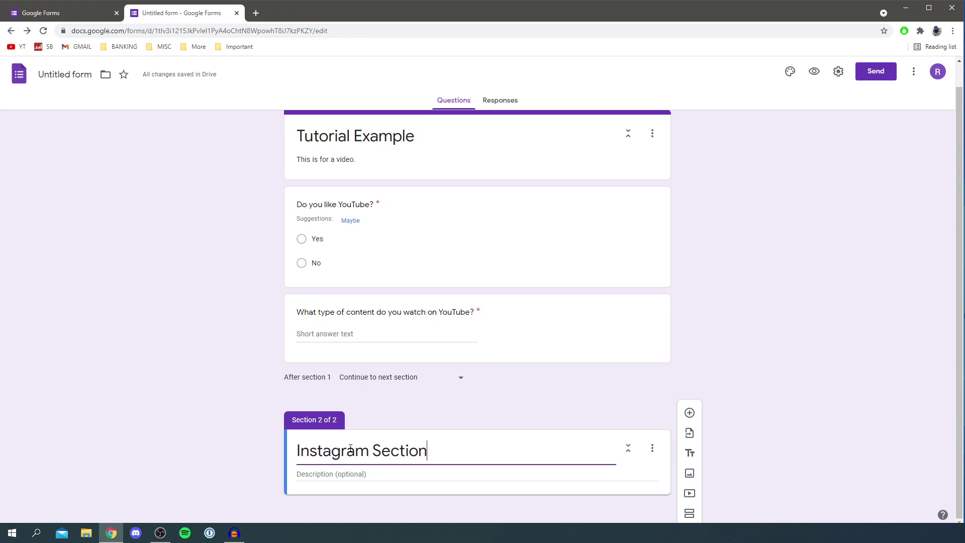
pyautogui.click(358, 476)
pyautogui.write('All about instag')
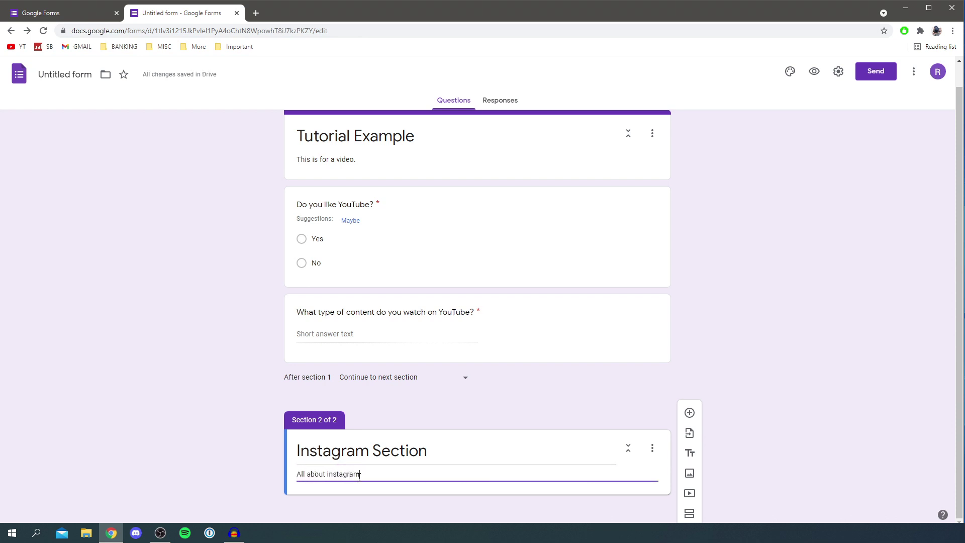
pyautogui.write('ram.')
# Add a question to the Instagram section, starting its text with 'Do you like'.
pyautogui.click(688, 413)
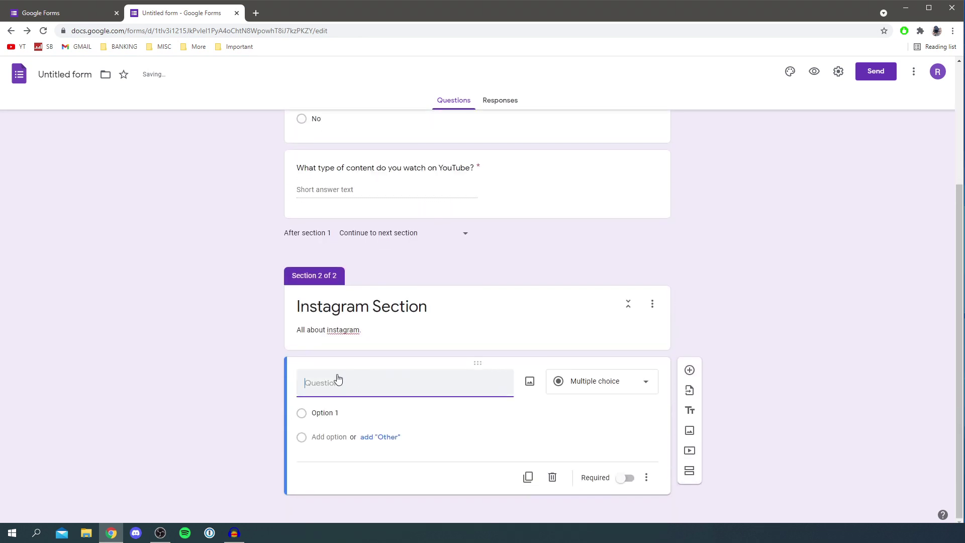
pyautogui.write('Do you like')
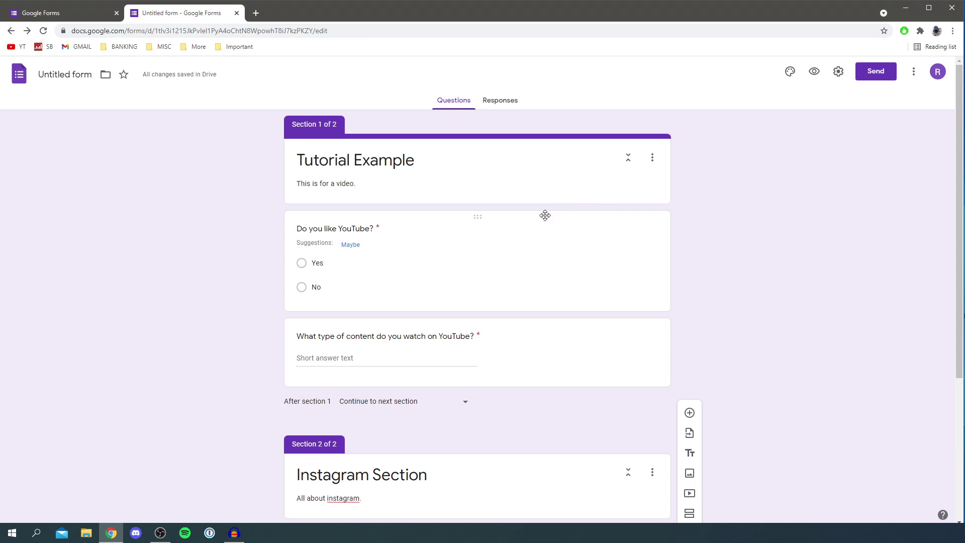
pyautogui.scroll(-4, 545, 215)
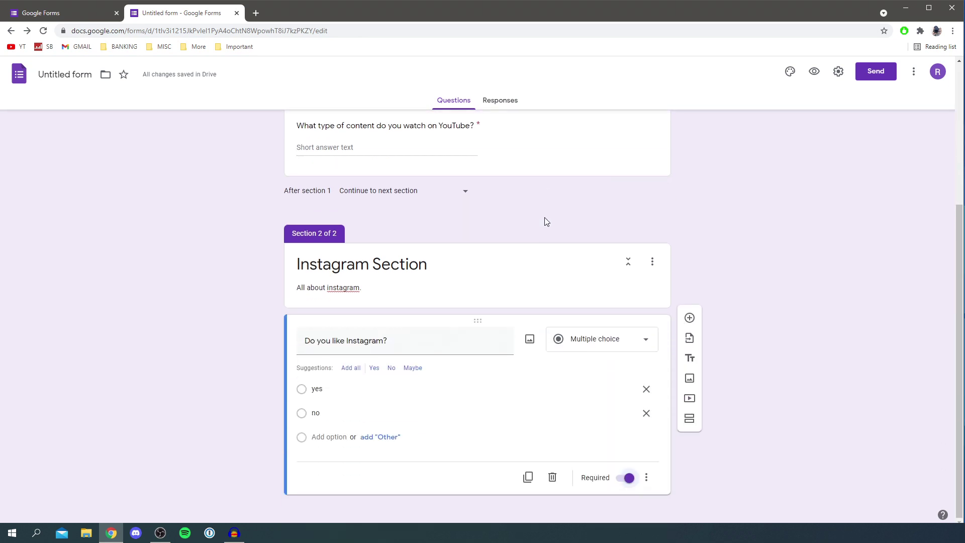
pyautogui.scroll(4, 548, 352)
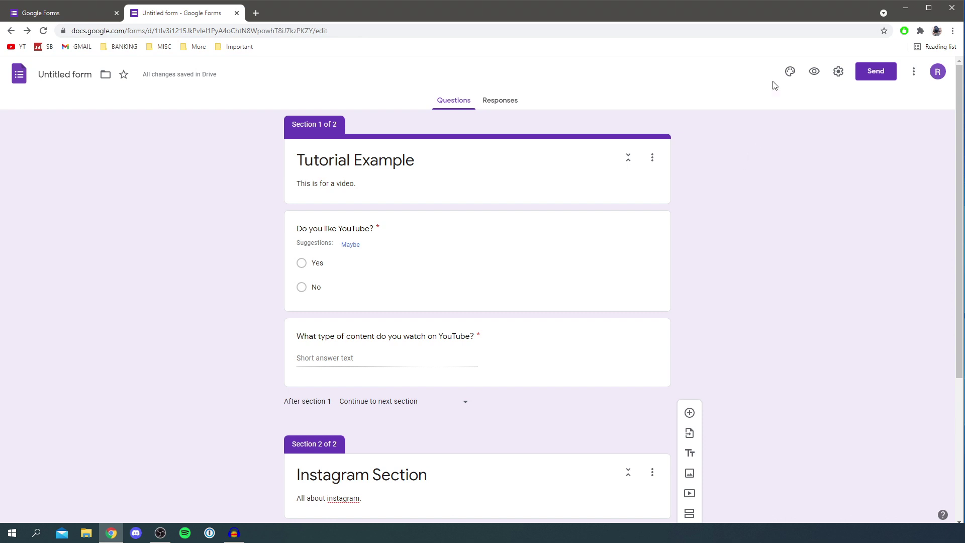
# Apply a light blue theme with the lightest background, then preview the form.
pyautogui.click(790, 72)
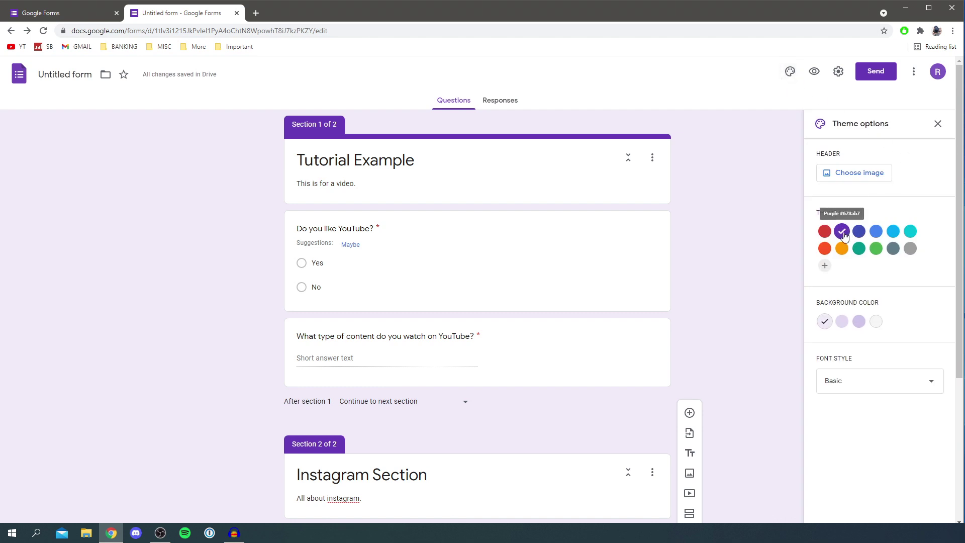
pyautogui.click(824, 232)
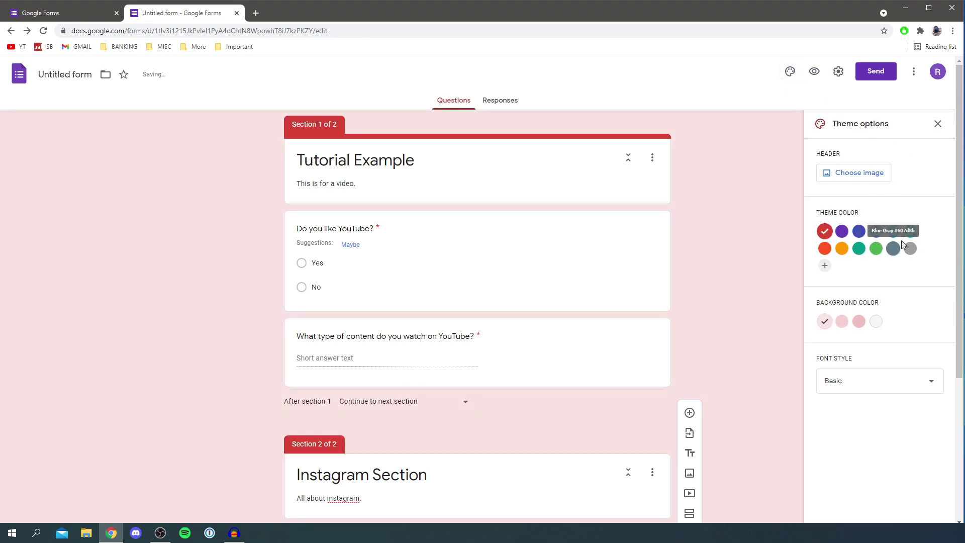
pyautogui.click(891, 232)
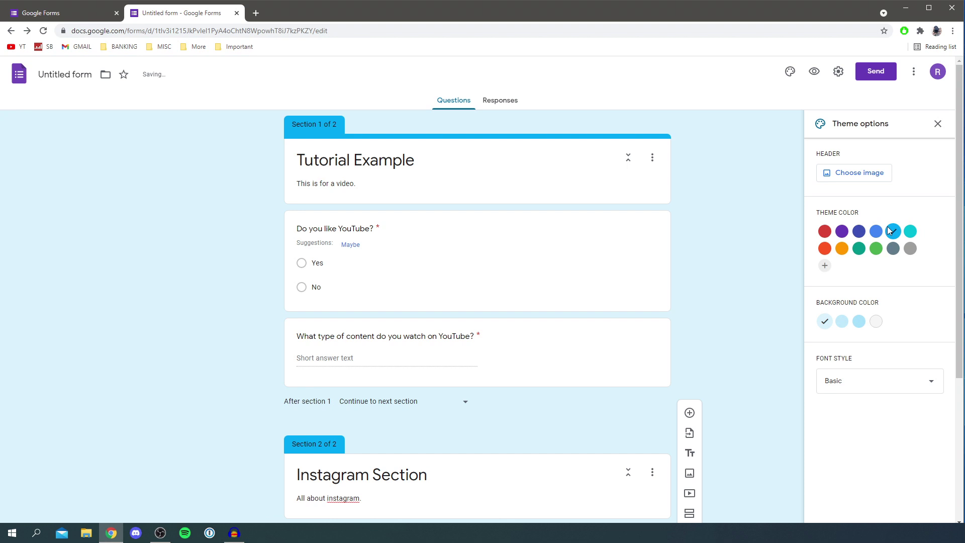
pyautogui.click(847, 324)
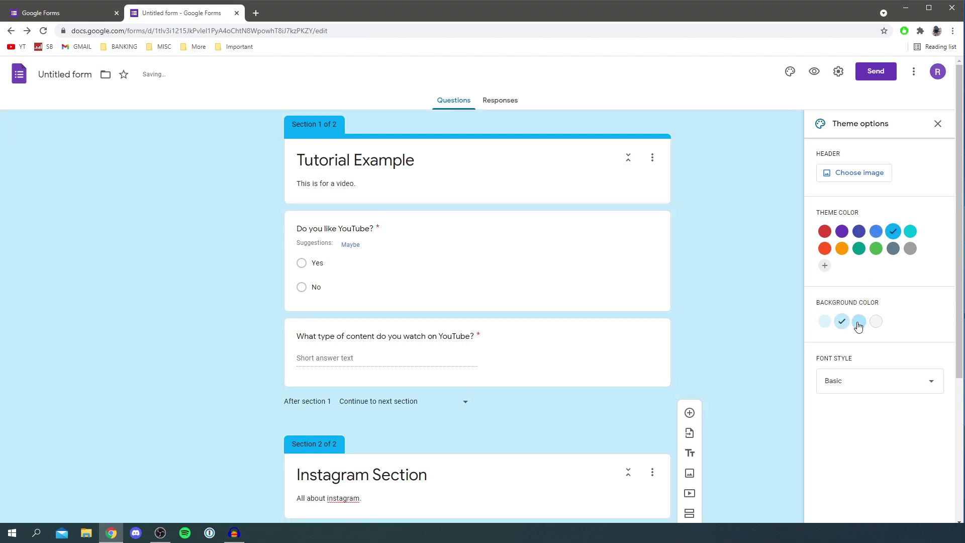
pyautogui.click(827, 325)
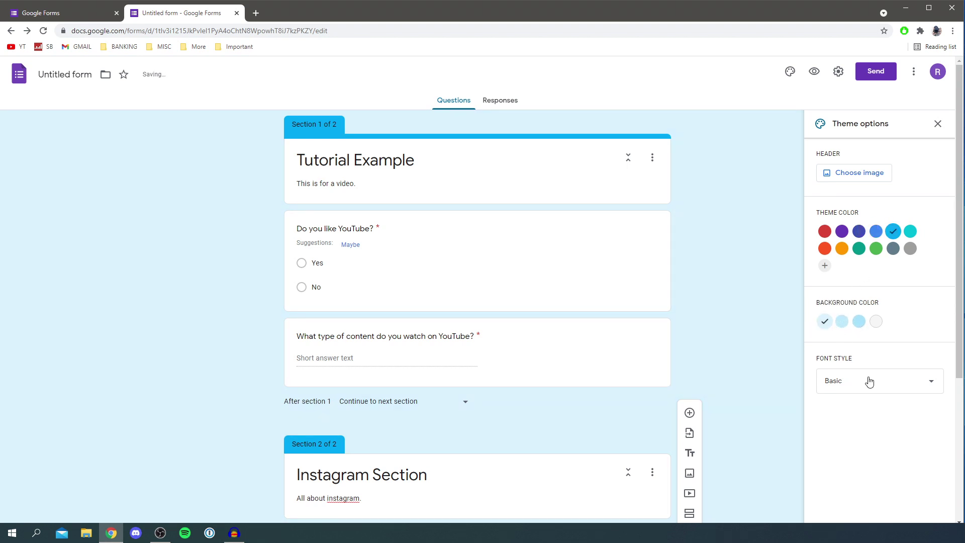
pyautogui.click(938, 124)
pyautogui.click(814, 72)
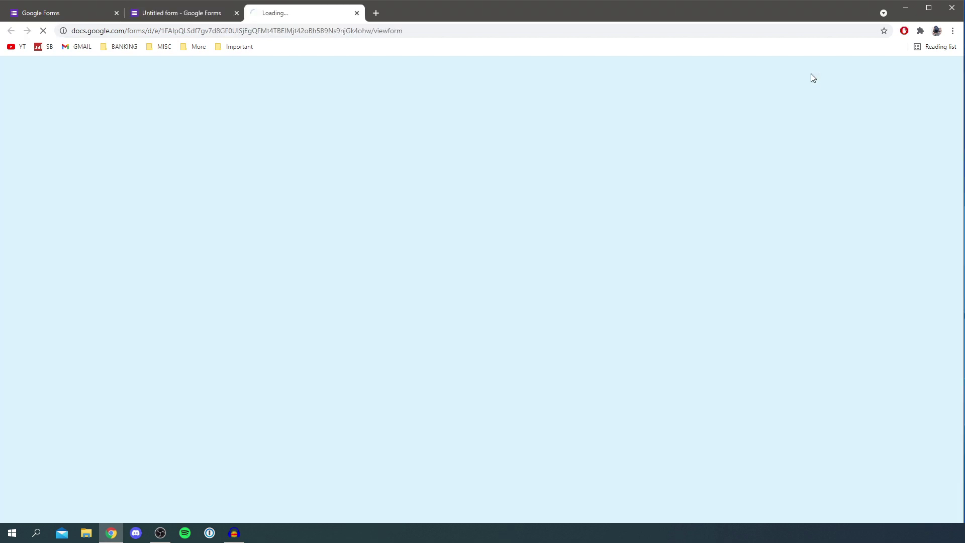
# In the preview, answer No and 'h', reach the Instagram section, then close the preview.
pyautogui.click(558, 391)
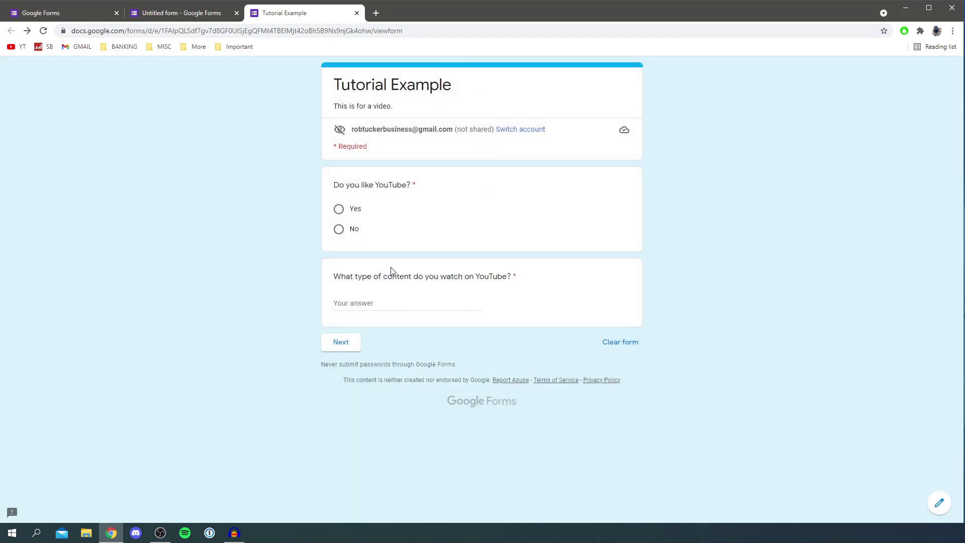
pyautogui.click(334, 343)
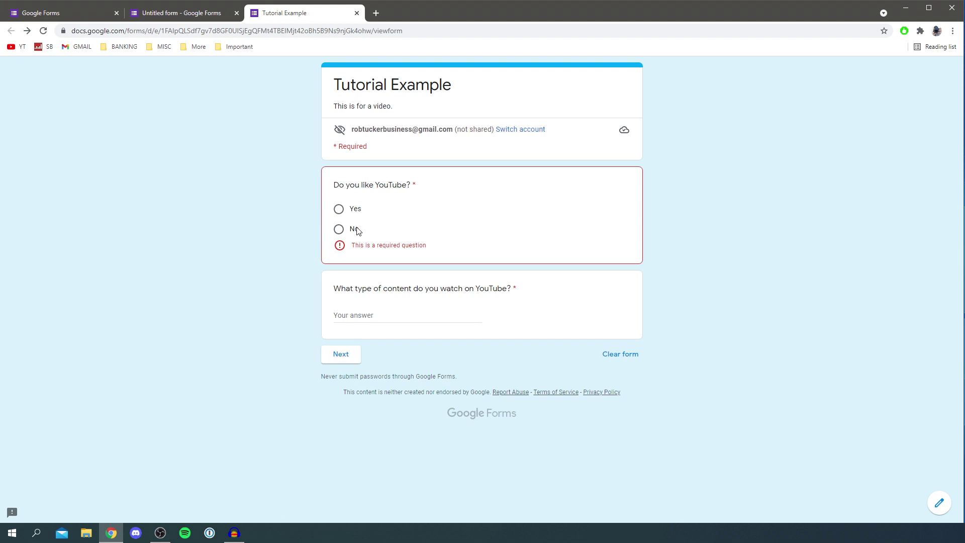
pyautogui.click(355, 229)
pyautogui.click(357, 305)
pyautogui.write('h')
pyautogui.click(337, 343)
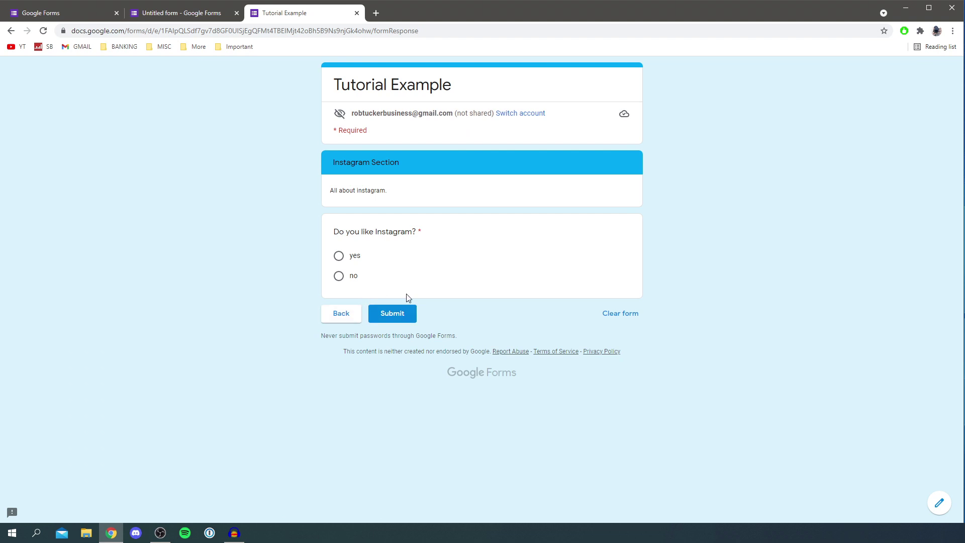
pyautogui.click(357, 13)
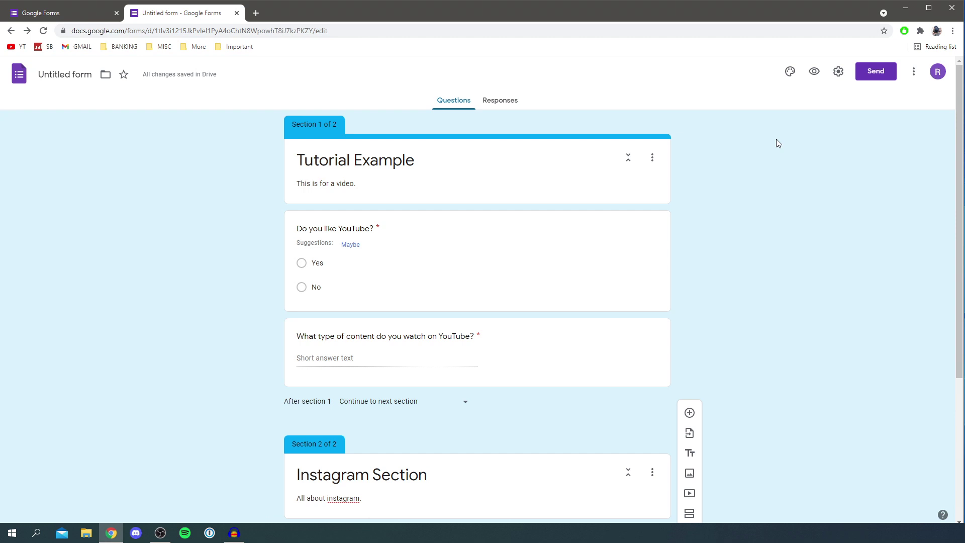
pyautogui.click(838, 73)
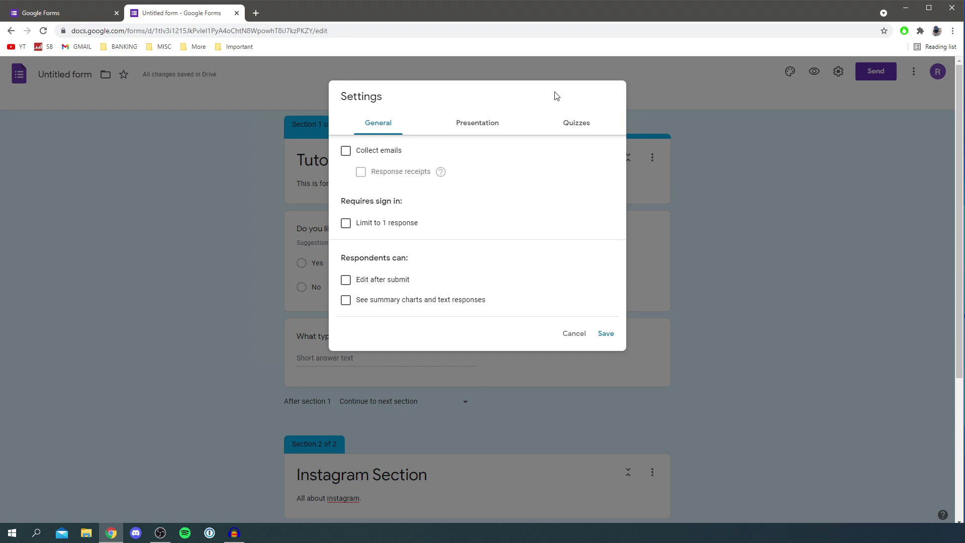
pyautogui.click(376, 152)
pyautogui.click(374, 153)
pyautogui.moveTo(359, 202); pyautogui.dragTo(397, 202)
pyautogui.click(396, 201)
pyautogui.moveTo(366, 259); pyautogui.dragTo(410, 258)
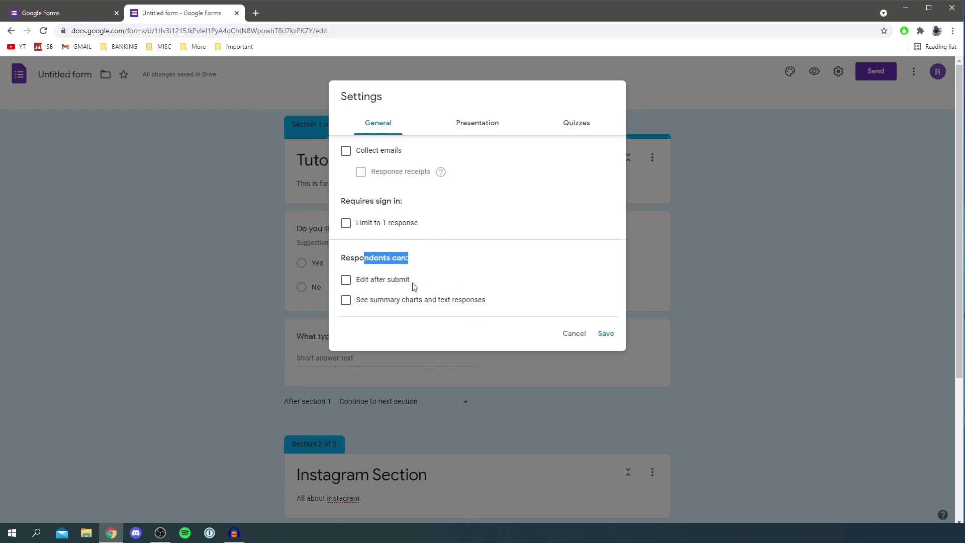
pyautogui.click(382, 258)
pyautogui.click(478, 124)
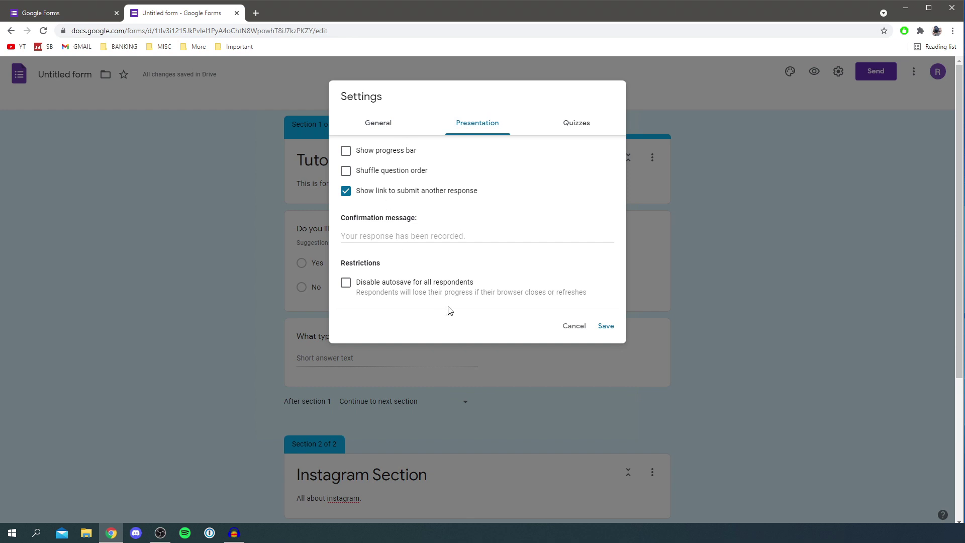
pyautogui.click(552, 134)
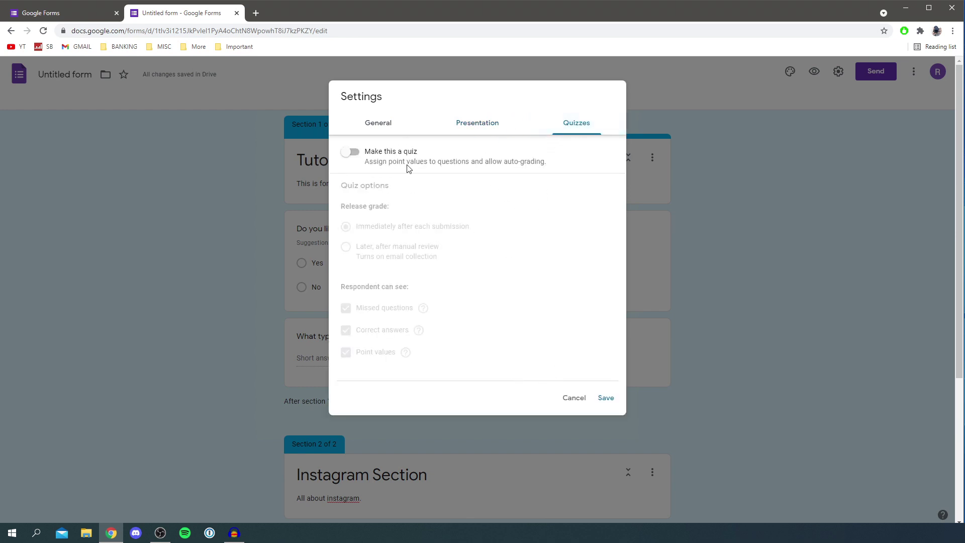
pyautogui.click(582, 400)
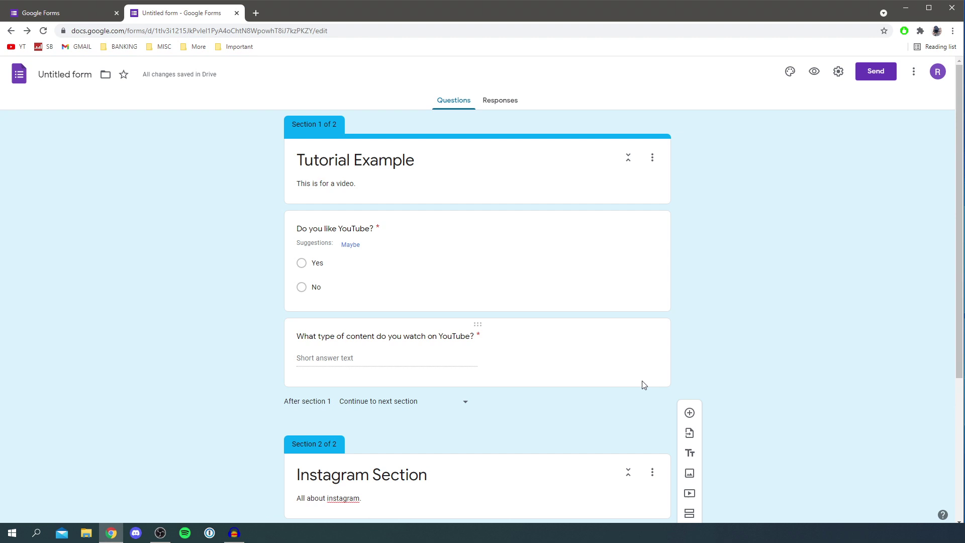
# Change the form title from 'Untitled form' to 'Tutorial'.
pyautogui.click(64, 76)
pyautogui.write('Tutorial')
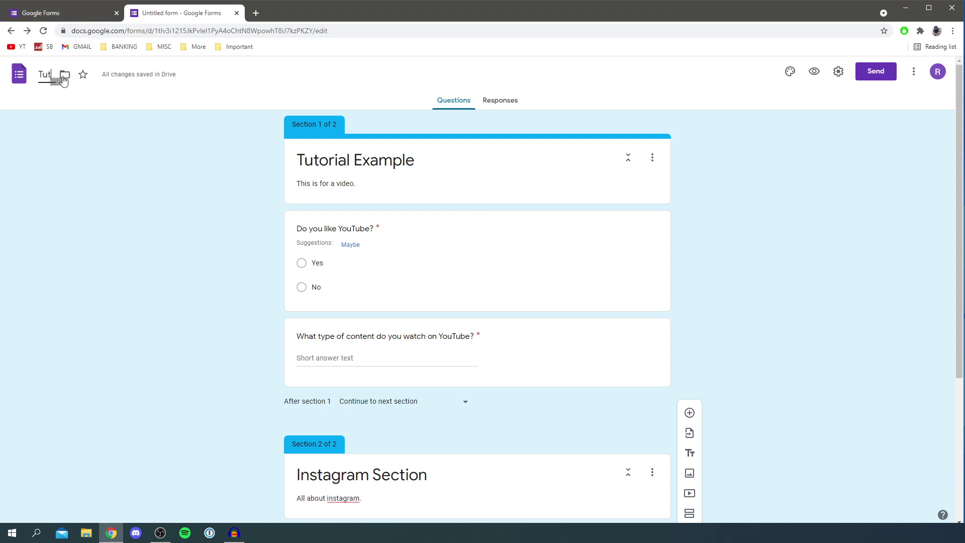
pyautogui.click(98, 276)
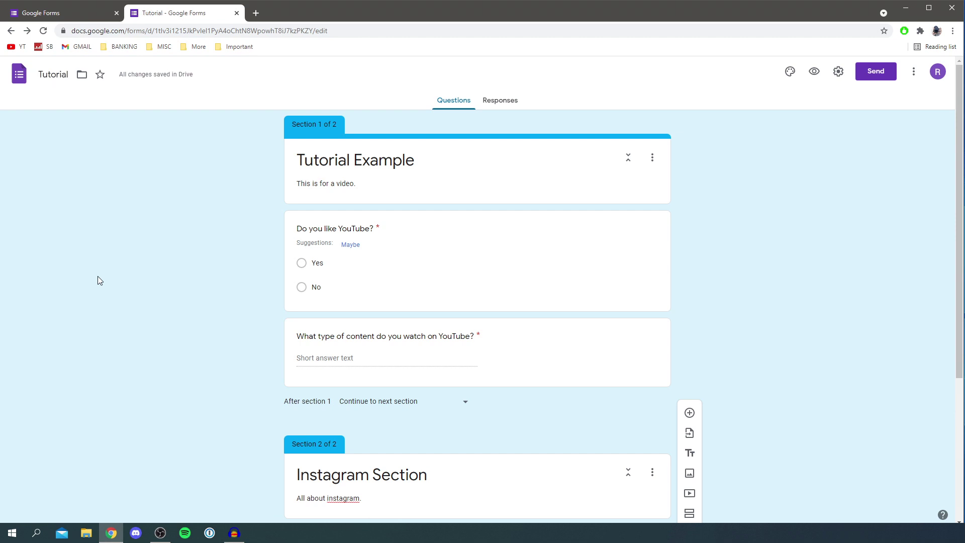
# Copy the Tutorial form's shortened share link to the clipboard from the Send dialog.
pyautogui.click(880, 75)
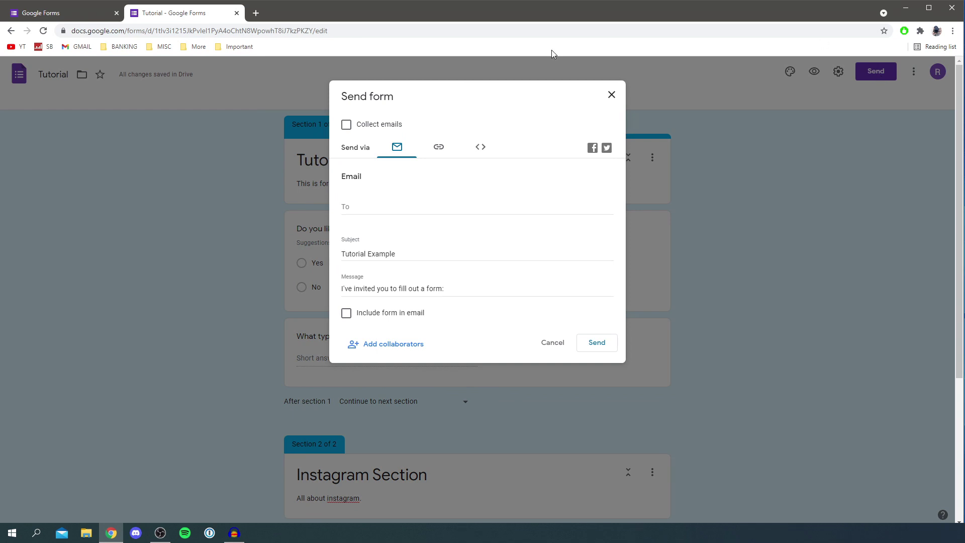
pyautogui.click(442, 152)
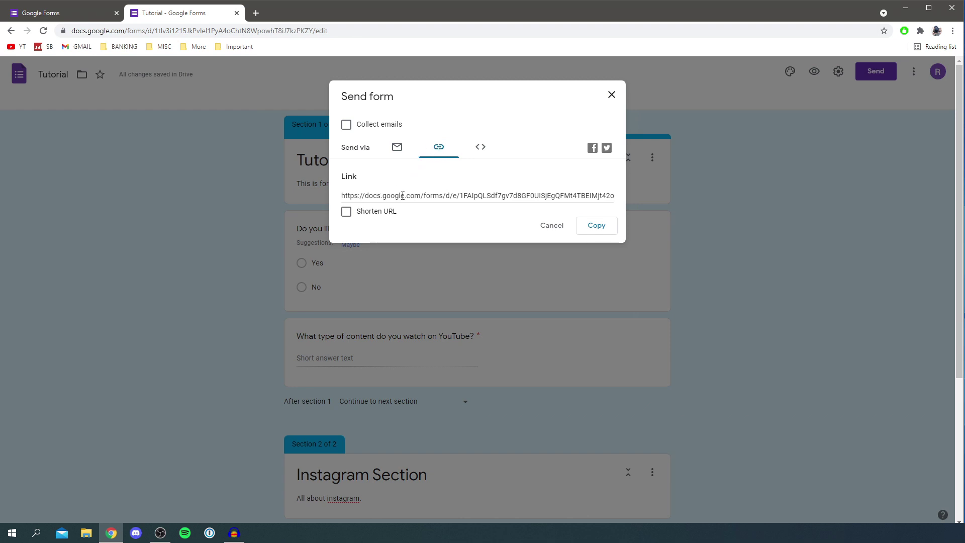
pyautogui.click(380, 213)
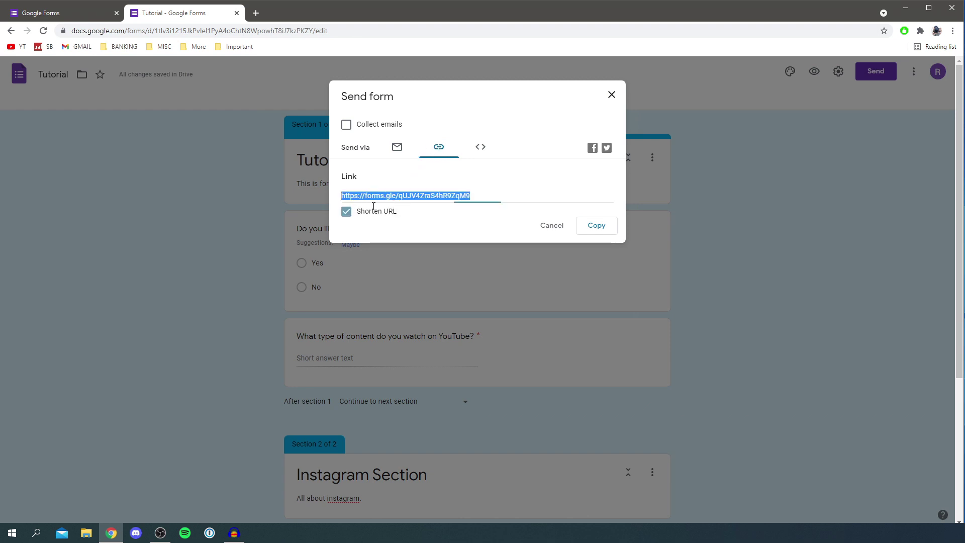
pyautogui.rightClick(407, 197)
pyautogui.click(427, 210)
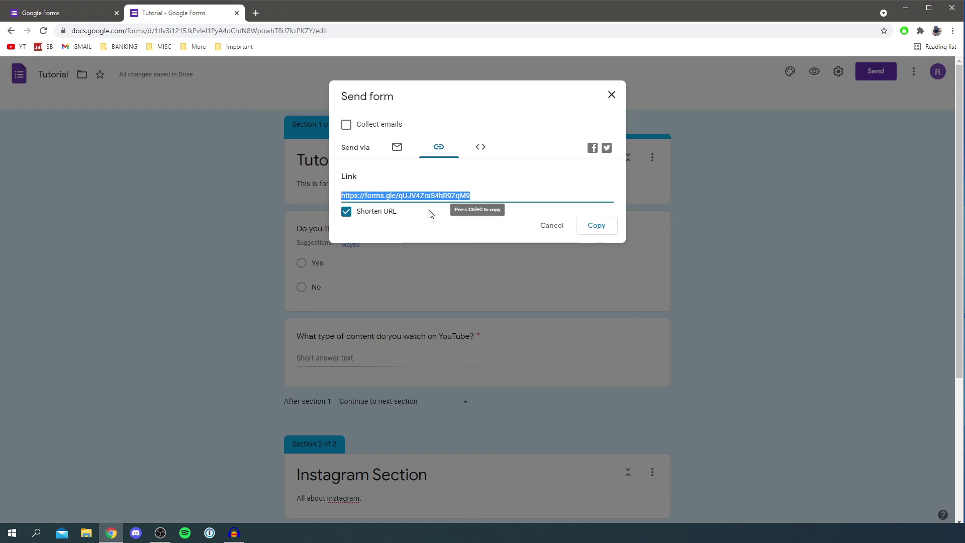
pyautogui.click(593, 228)
pyautogui.click(612, 95)
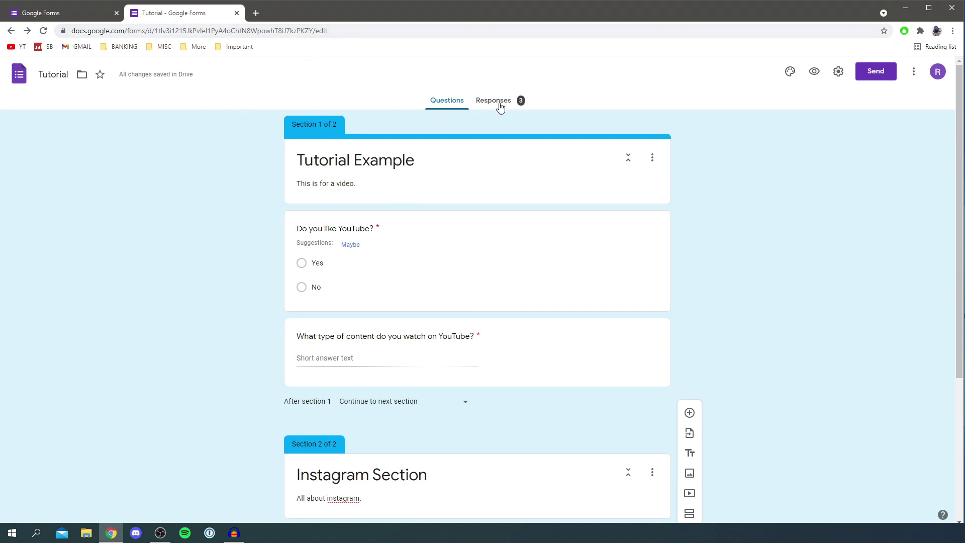
# Review the three responses in the Summary, Question and Individual views.
pyautogui.click(500, 103)
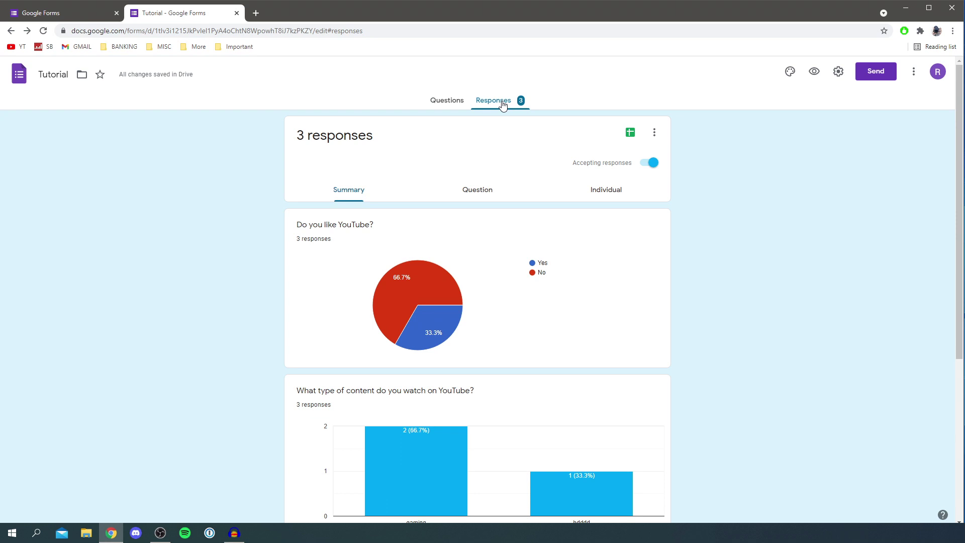
pyautogui.scroll(-2, 441, 291)
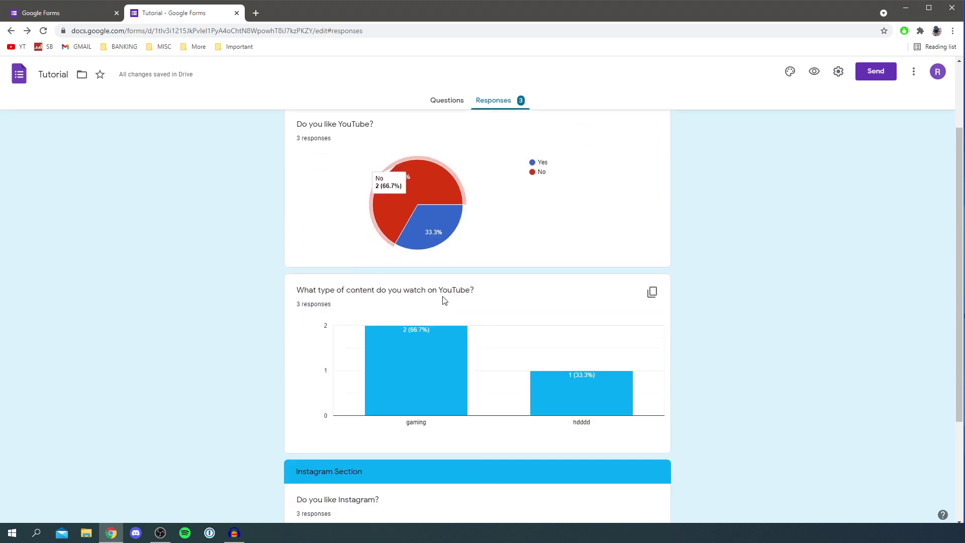
pyautogui.scroll(-3, 505, 368)
pyautogui.moveTo(408, 439)
pyautogui.scroll(5, 484, 420)
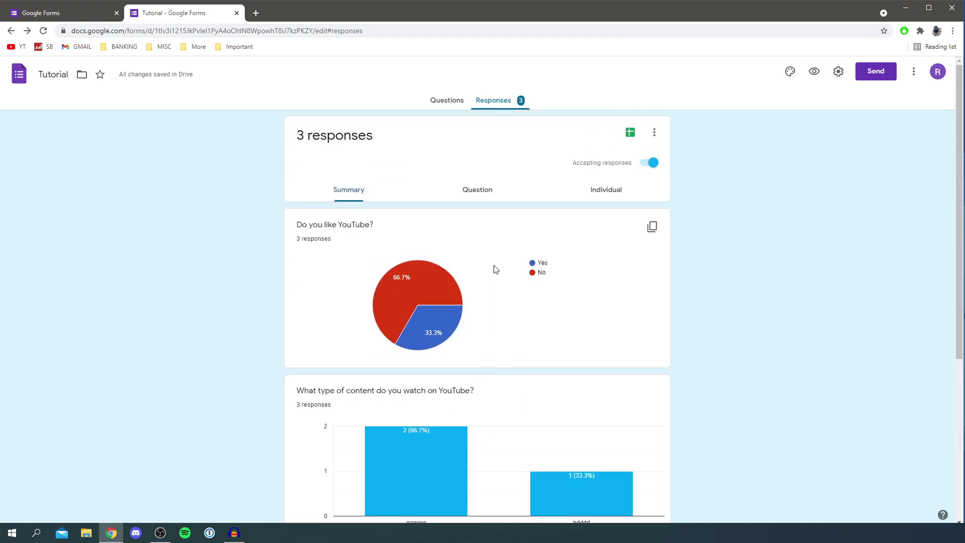
pyautogui.click(482, 190)
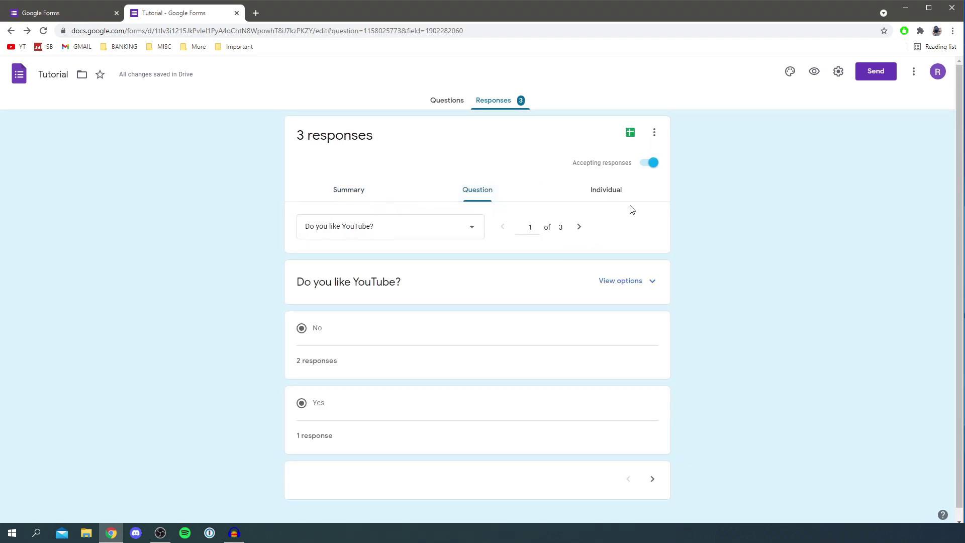
pyautogui.click(614, 191)
pyautogui.scroll(-4, 581, 290)
pyautogui.scroll(5, 581, 290)
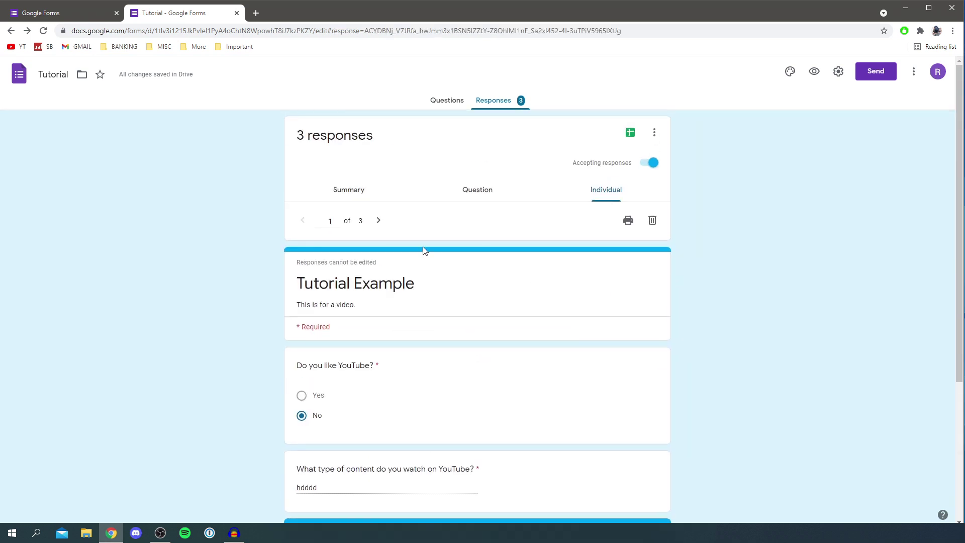
pyautogui.click(370, 194)
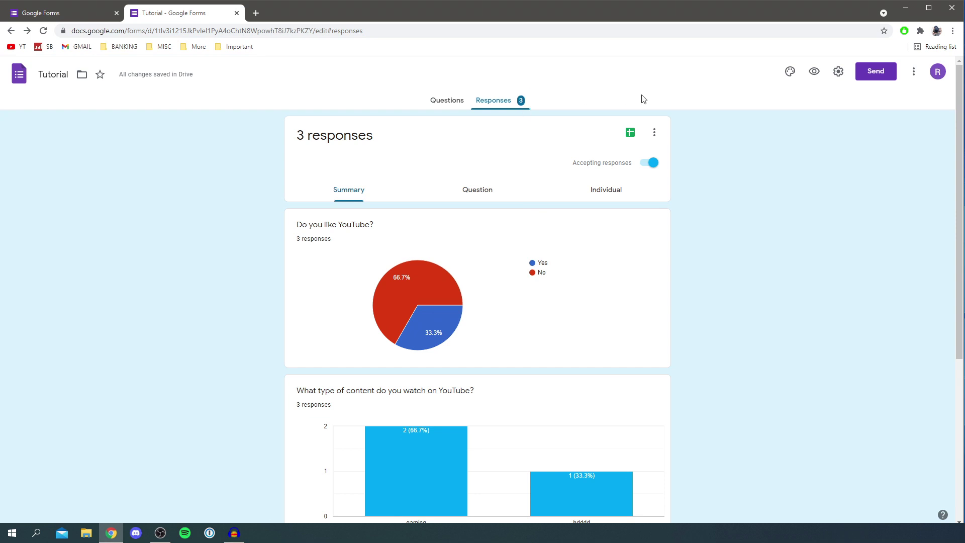
# Begin linking the responses to a new Sheets spreadsheet, Tutorial (Responses).
pyautogui.click(631, 134)
pyautogui.moveTo(401, 129); pyautogui.dragTo(432, 130)
pyautogui.click(431, 130)
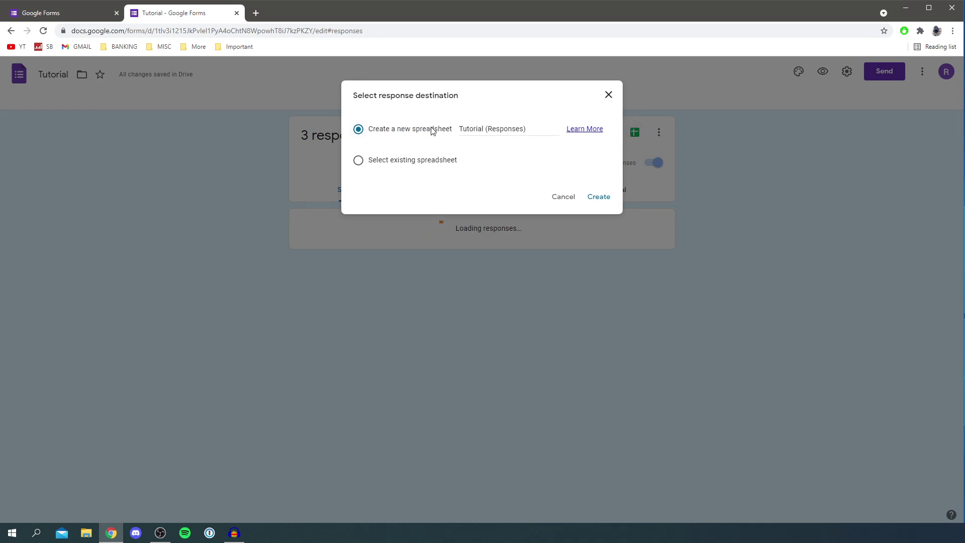
# Create the Tutorial (Responses) spreadsheet and look through its three response rows.
pyautogui.click(596, 198)
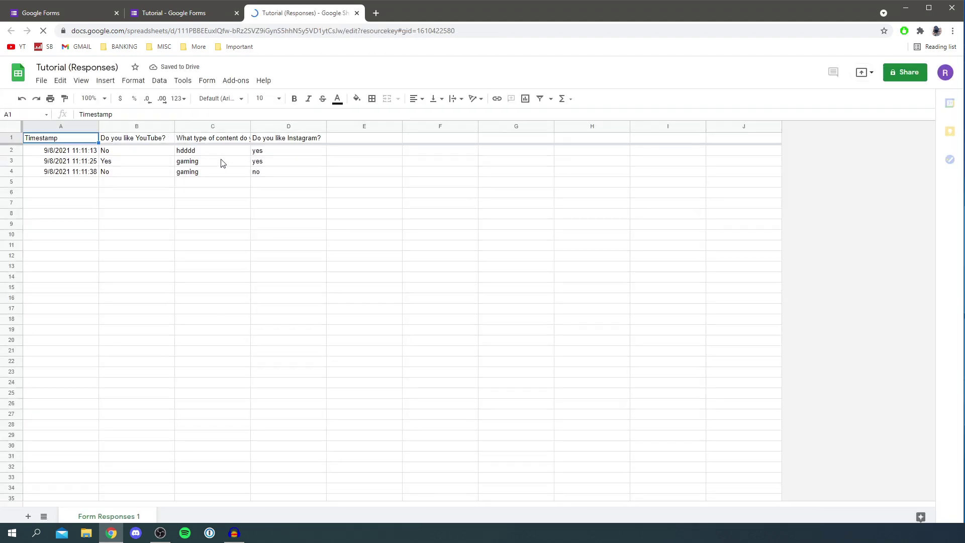
pyautogui.press('Down')
pyautogui.press('Down')
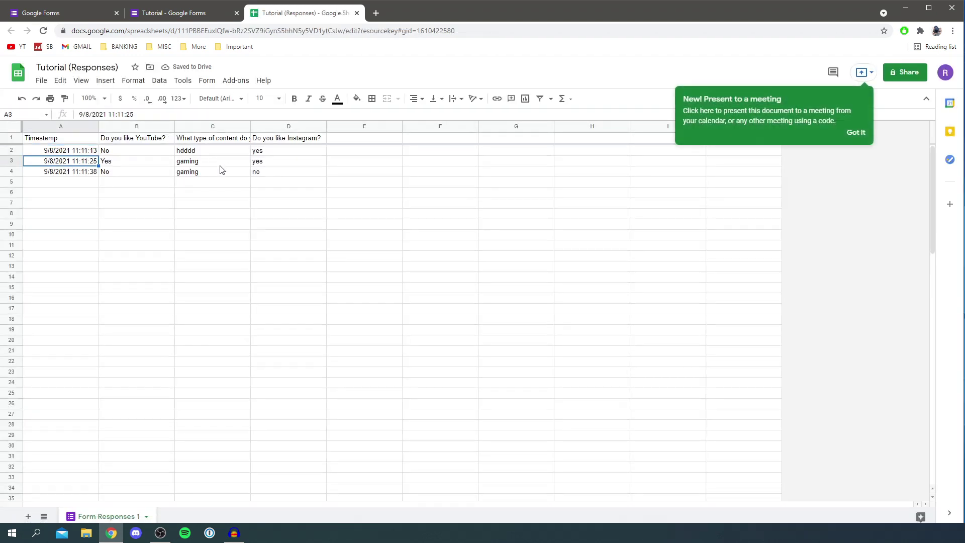
pyautogui.click(224, 202)
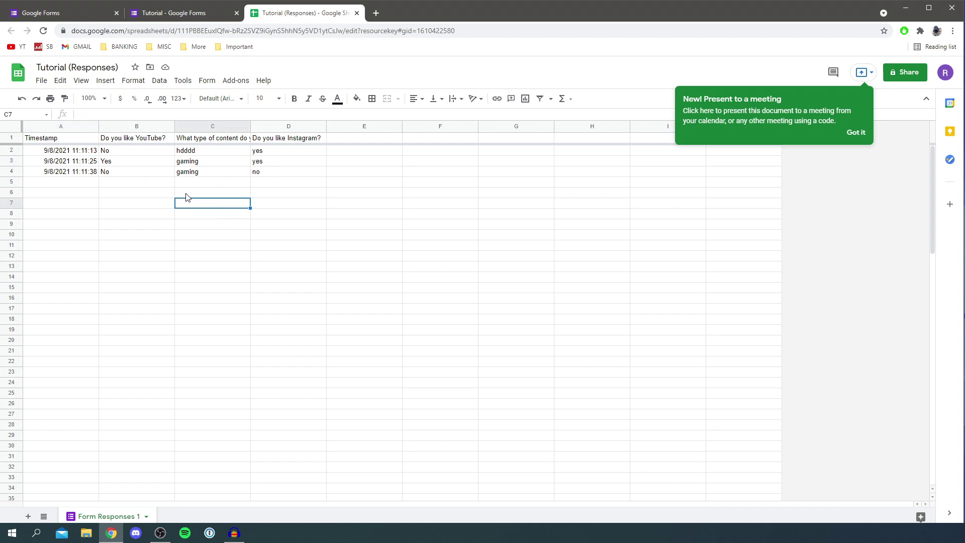
# Close the spreadsheet and toggle Accepting responses off and back on.
pyautogui.click(357, 12)
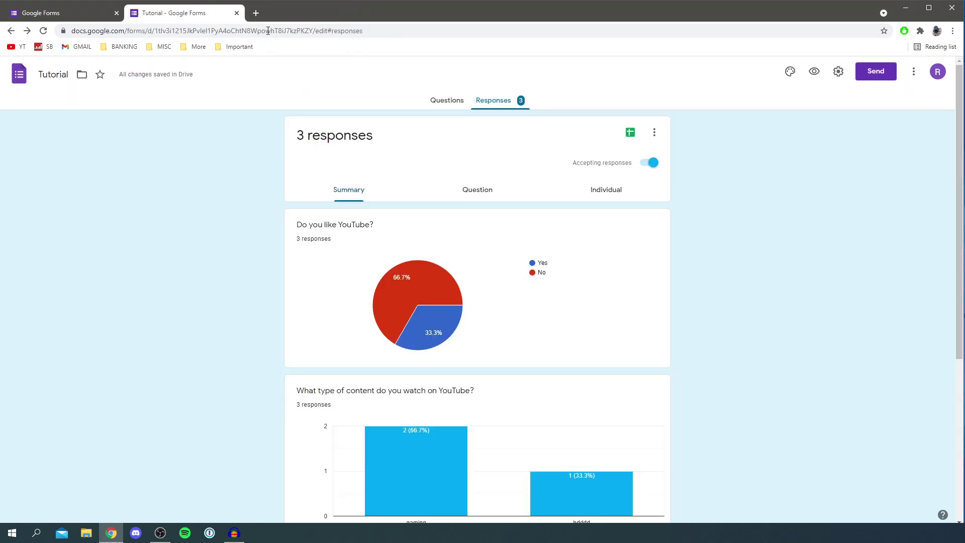
pyautogui.click(651, 163)
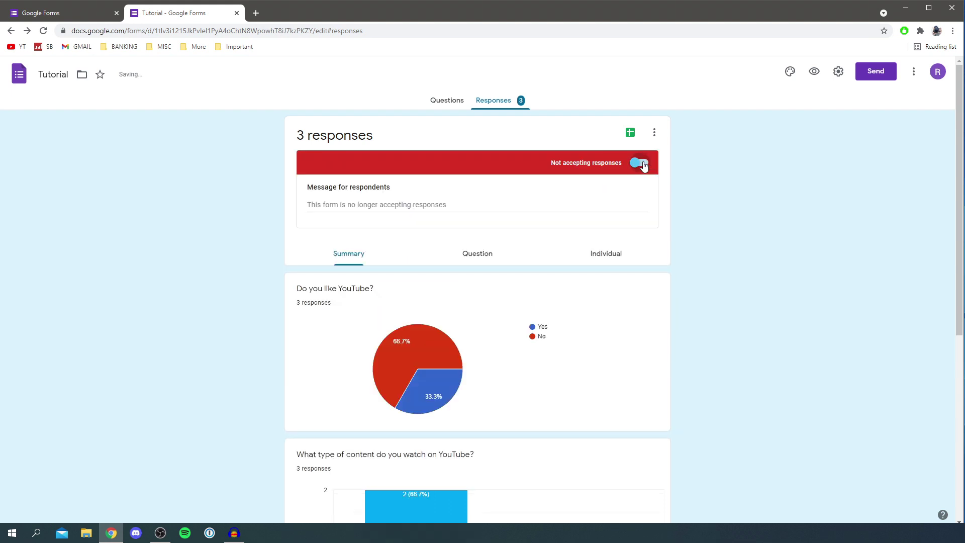
pyautogui.click(643, 164)
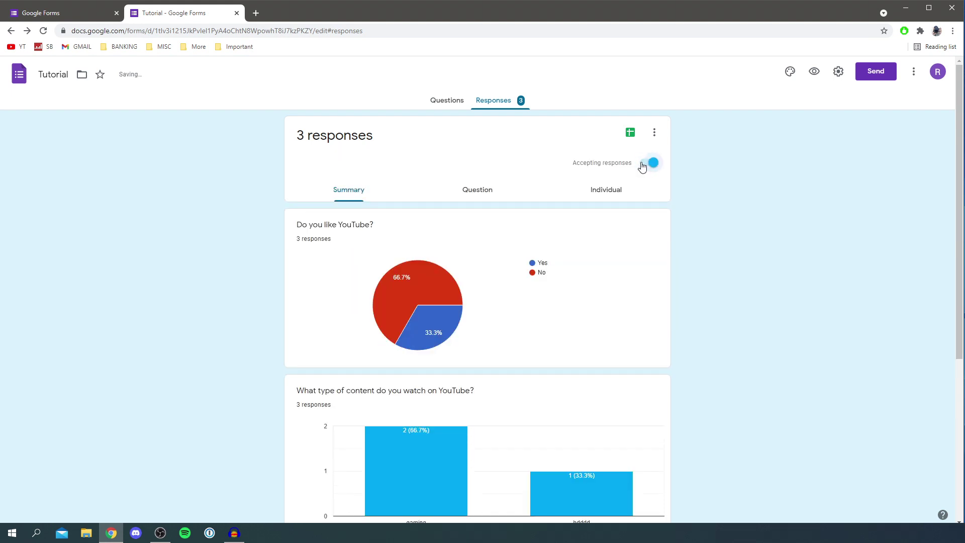